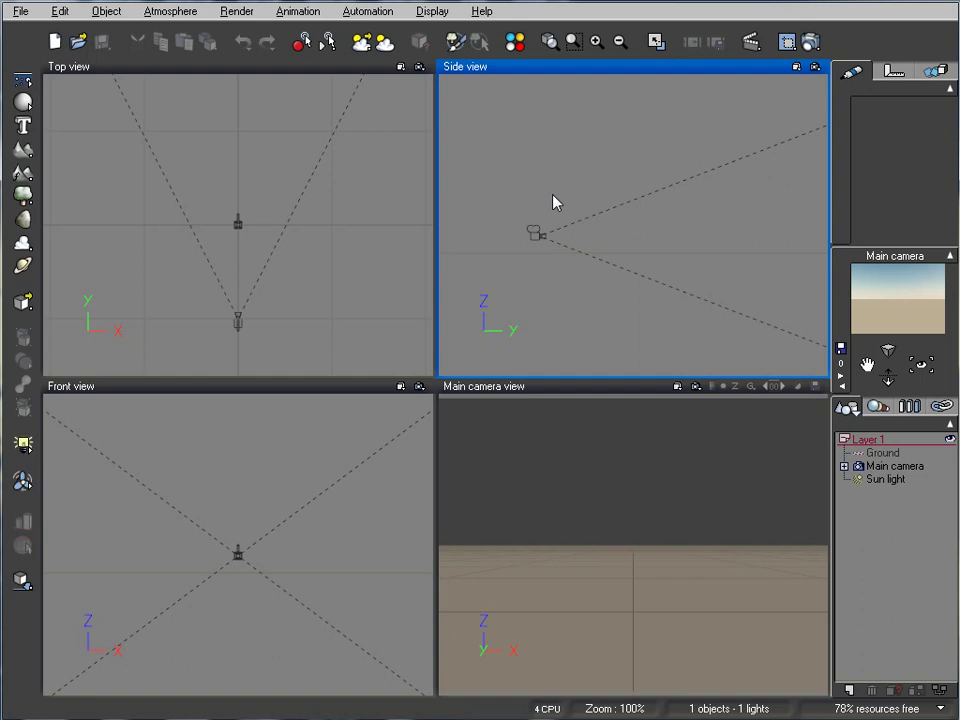
left_click(165, 12)
left_click(138, 72)
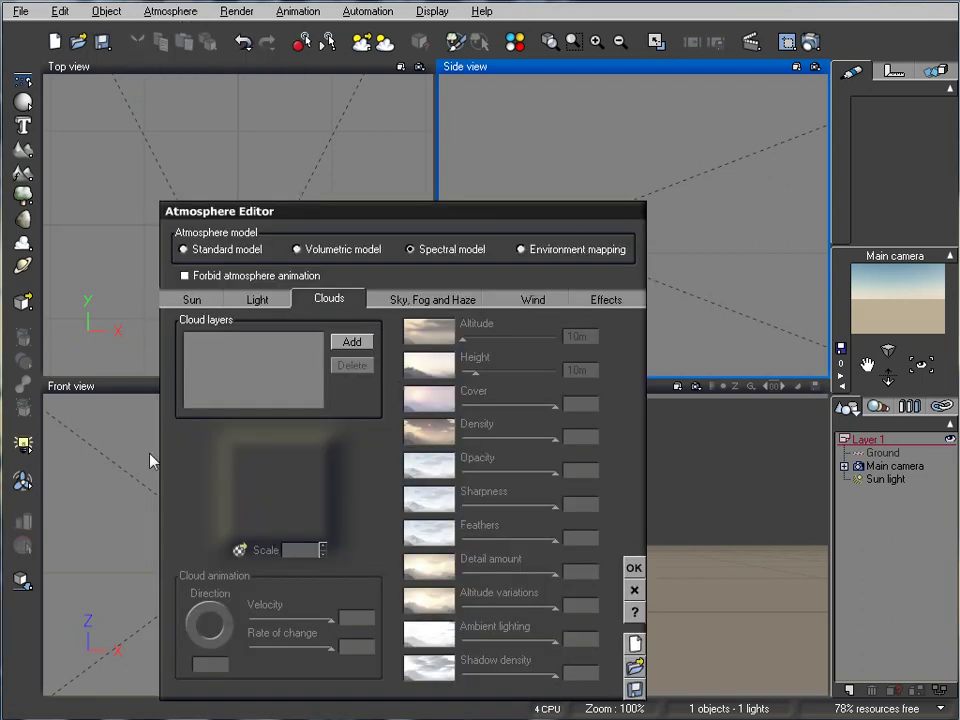
left_click(634, 590)
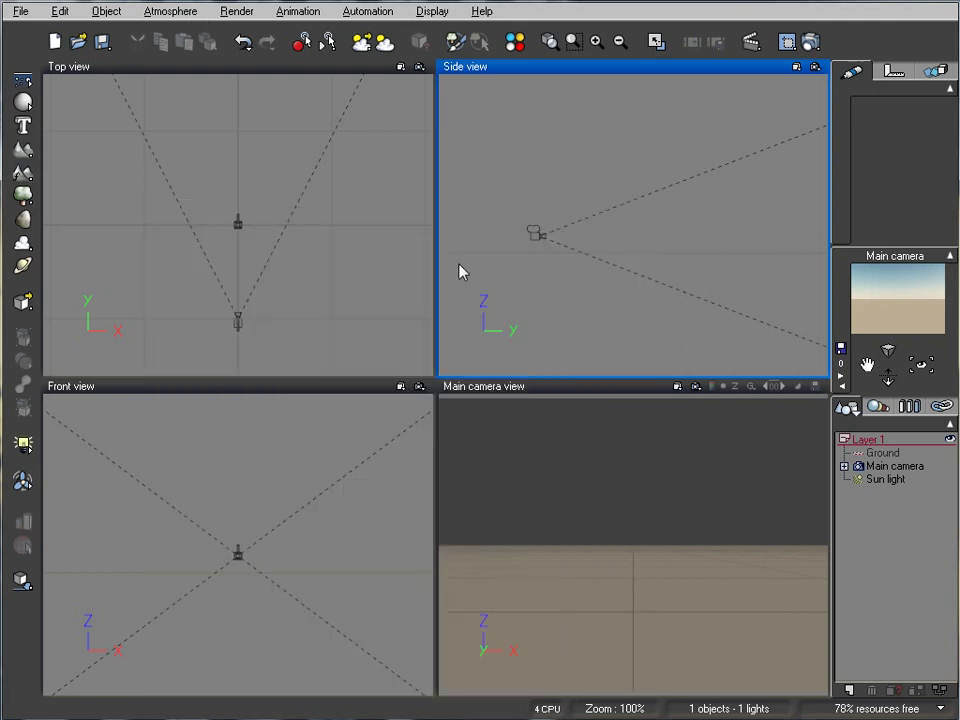
Step: Render the empty scene to screen with the internal renderer at 640x480, and close the render display
right_click_drag(612, 172, 638, 222)
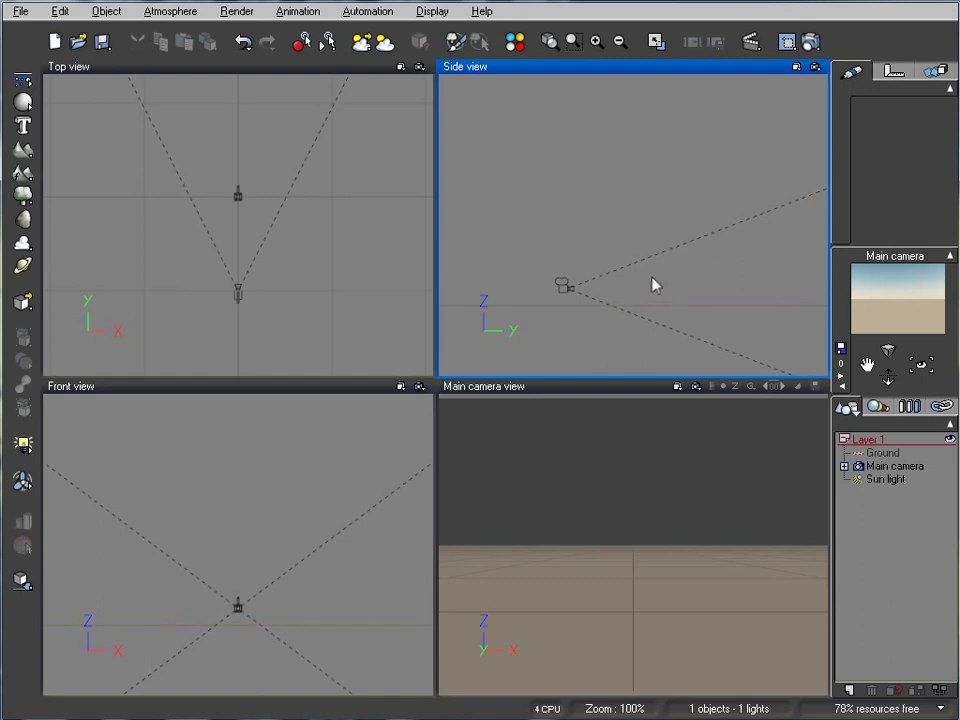
left_click(809, 42)
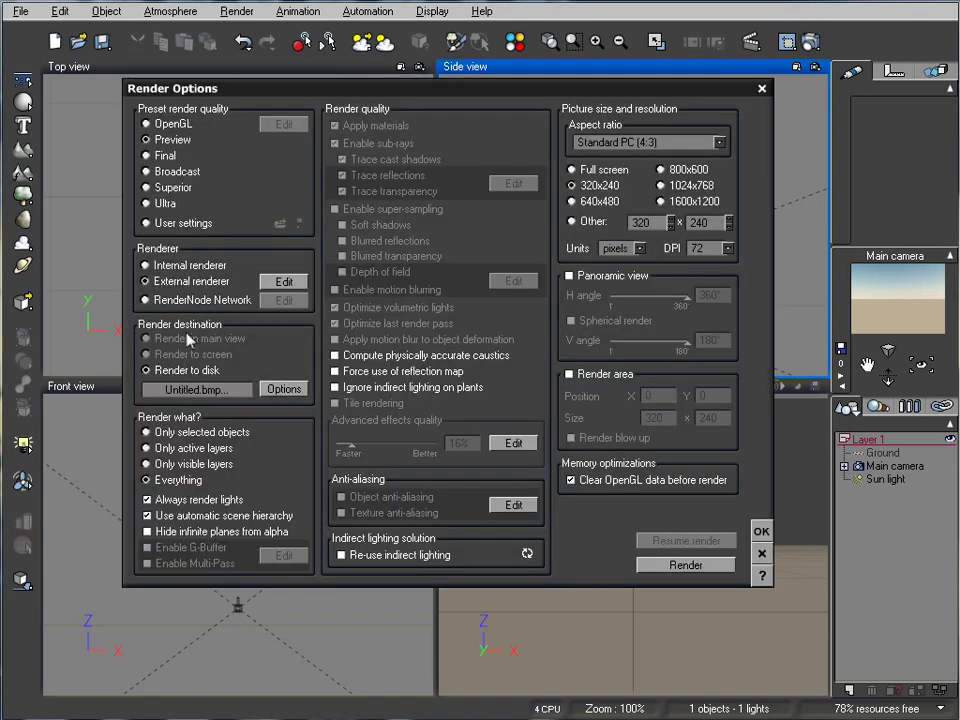
left_click(178, 266)
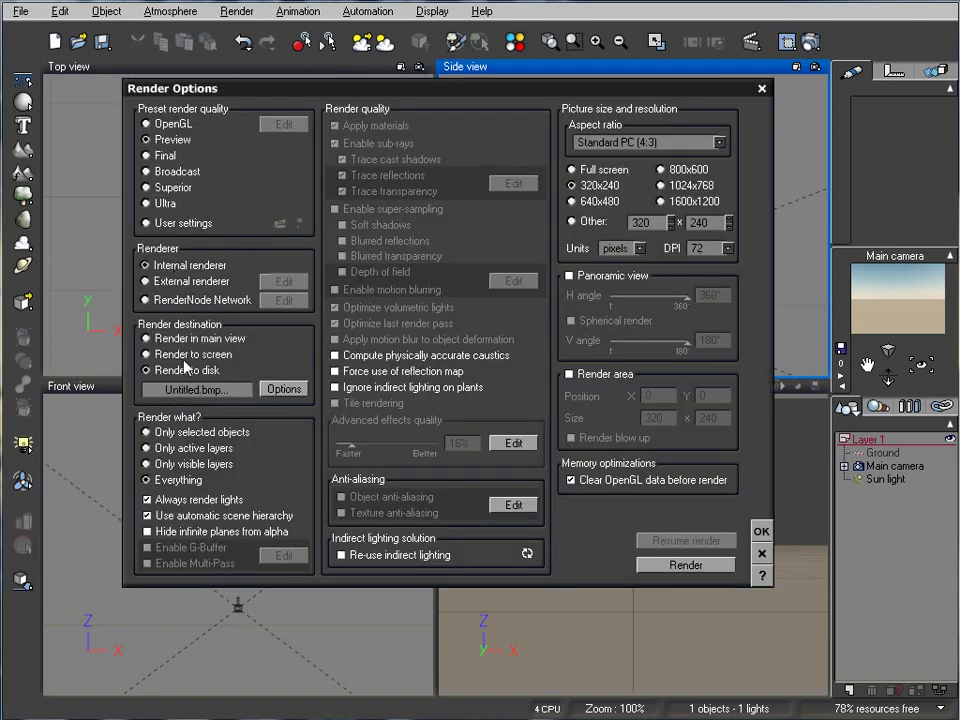
left_click(180, 354)
left_click(575, 201)
left_click(688, 566)
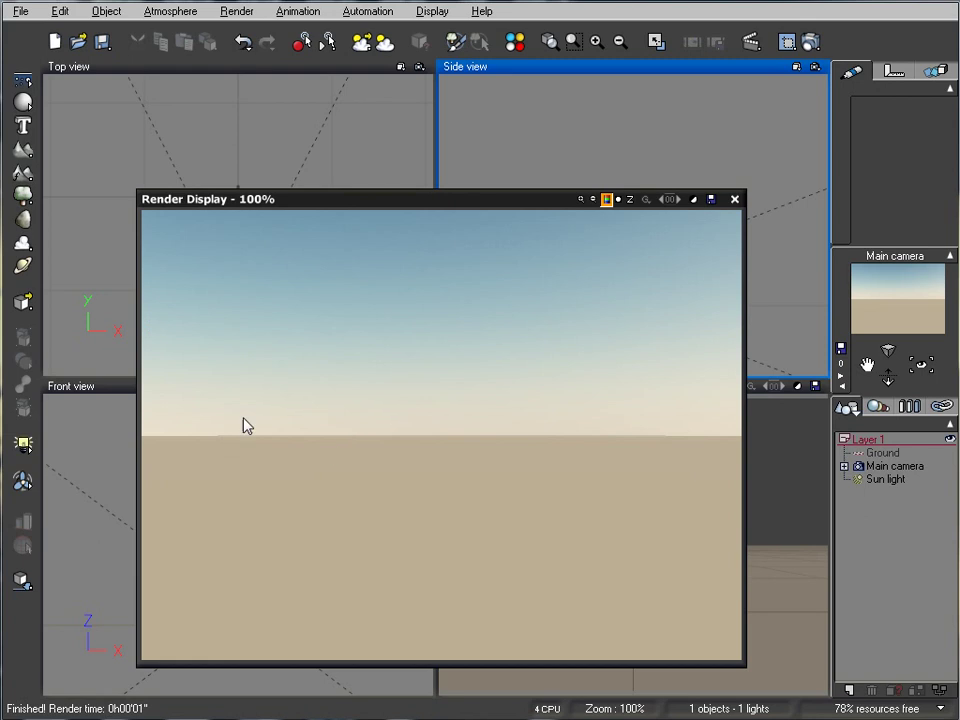
left_click(734, 199)
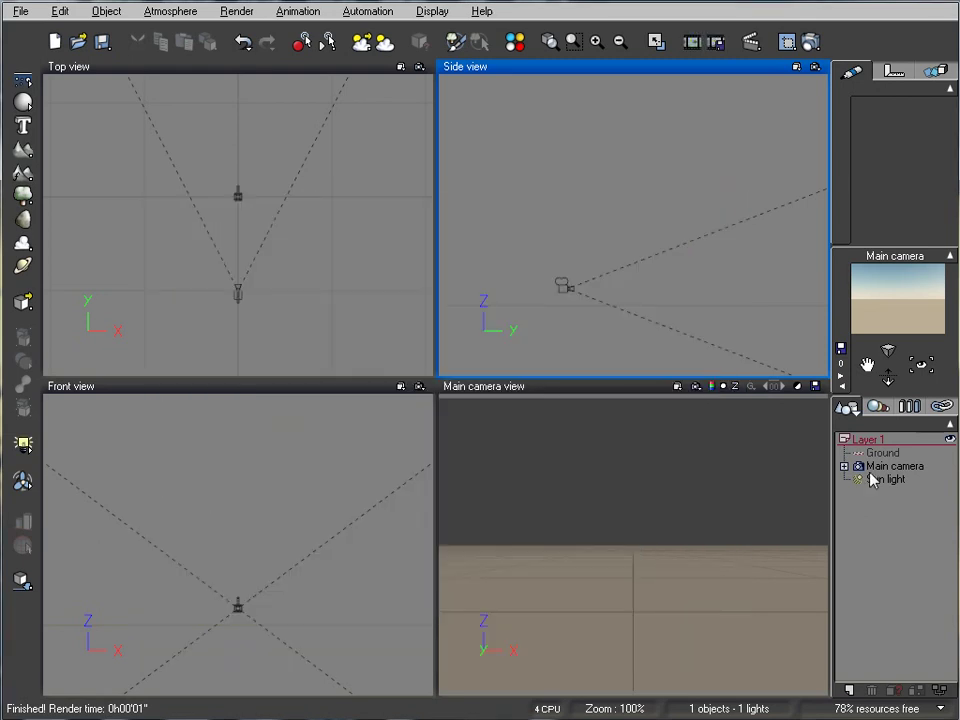
Step: Set the atmosphere's global light intensity to -0.12
left_click(170, 11)
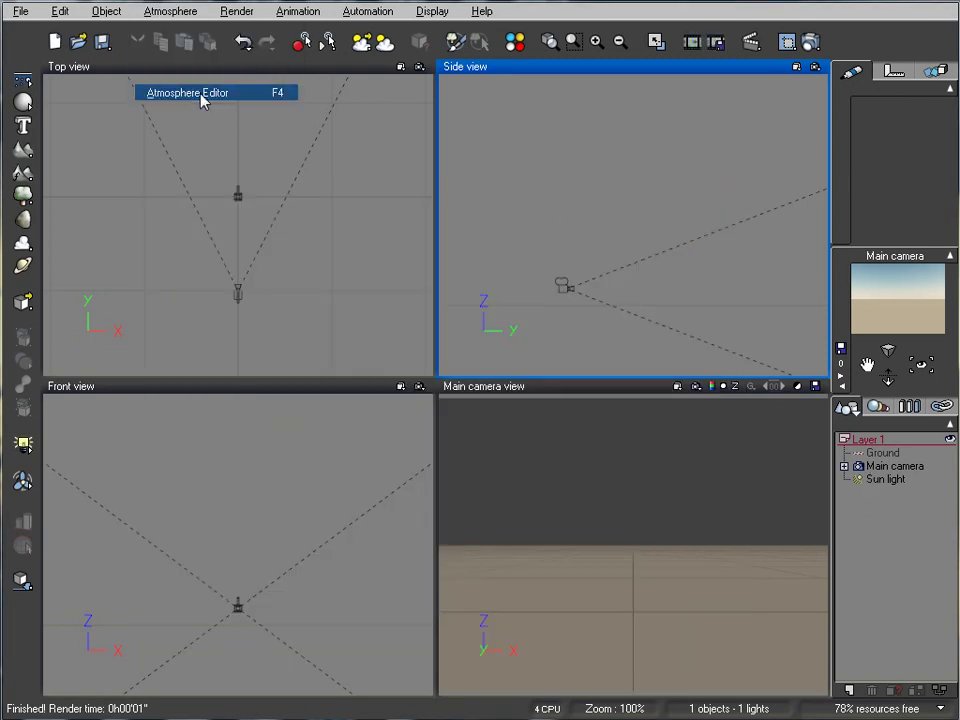
left_click(204, 93)
left_click_drag(386, 213, 376, 118)
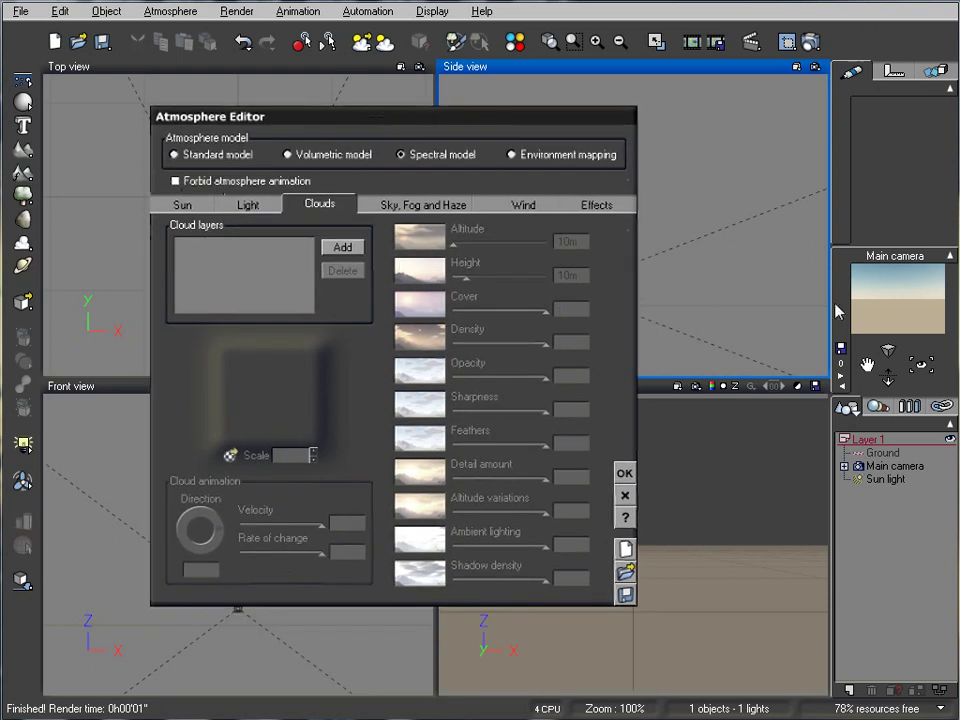
left_click(248, 205)
left_click_drag(339, 386, 263, 386)
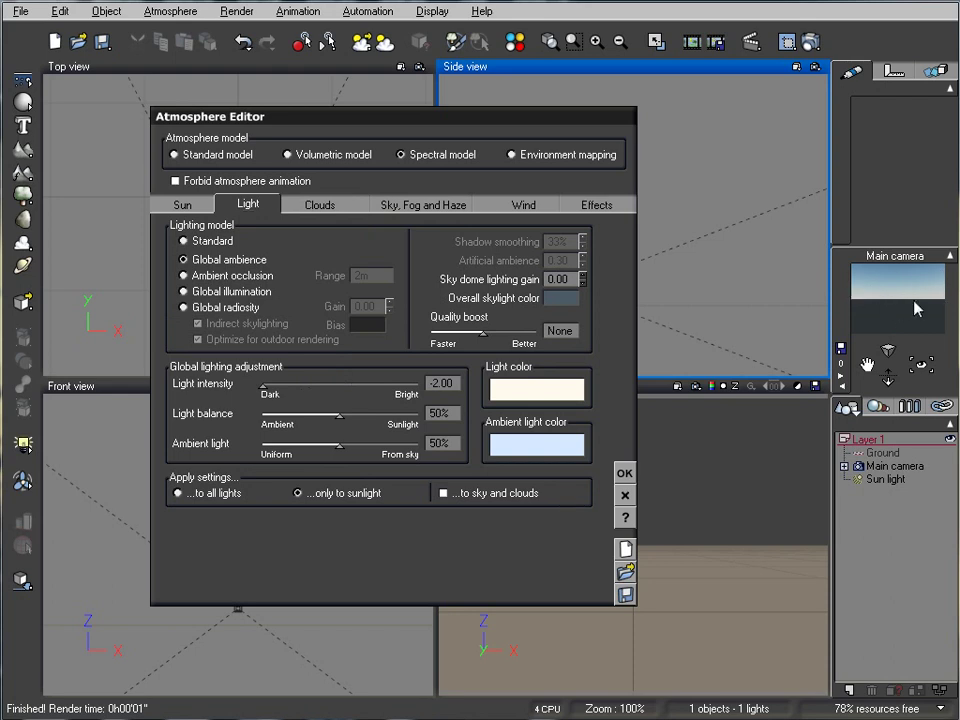
left_click_drag(263, 386, 335, 385)
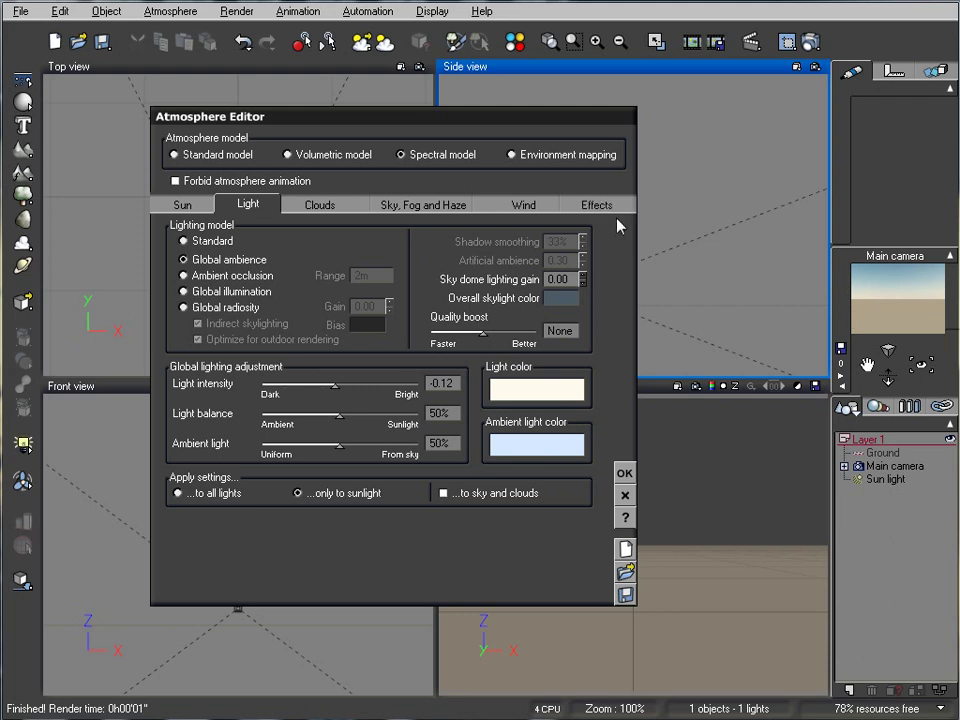
Step: Set both the size of the sun and the size of the corona to 0%
left_click(186, 206)
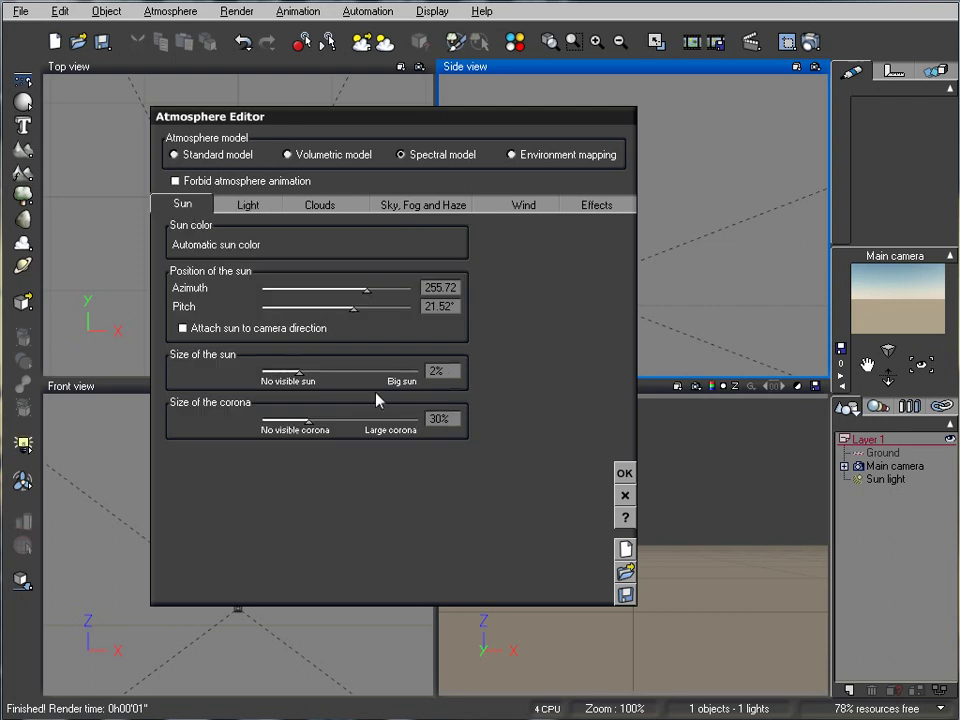
left_click_drag(301, 371, 263, 370)
left_click_drag(310, 418, 264, 417)
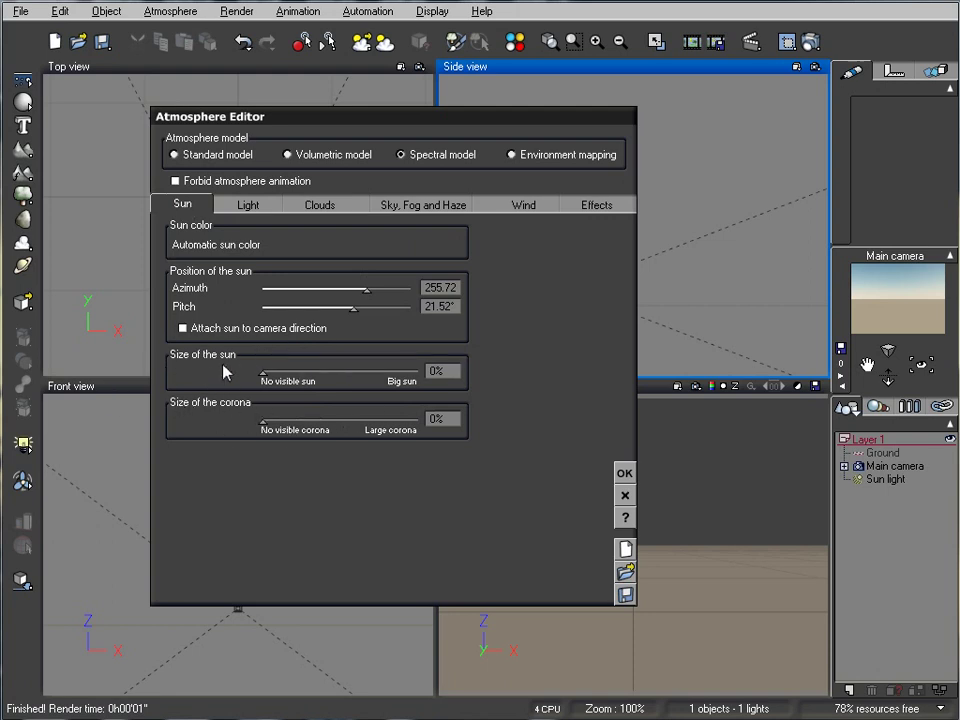
Step: Change the atmosphere's overall skylight color to black
left_click(249, 206)
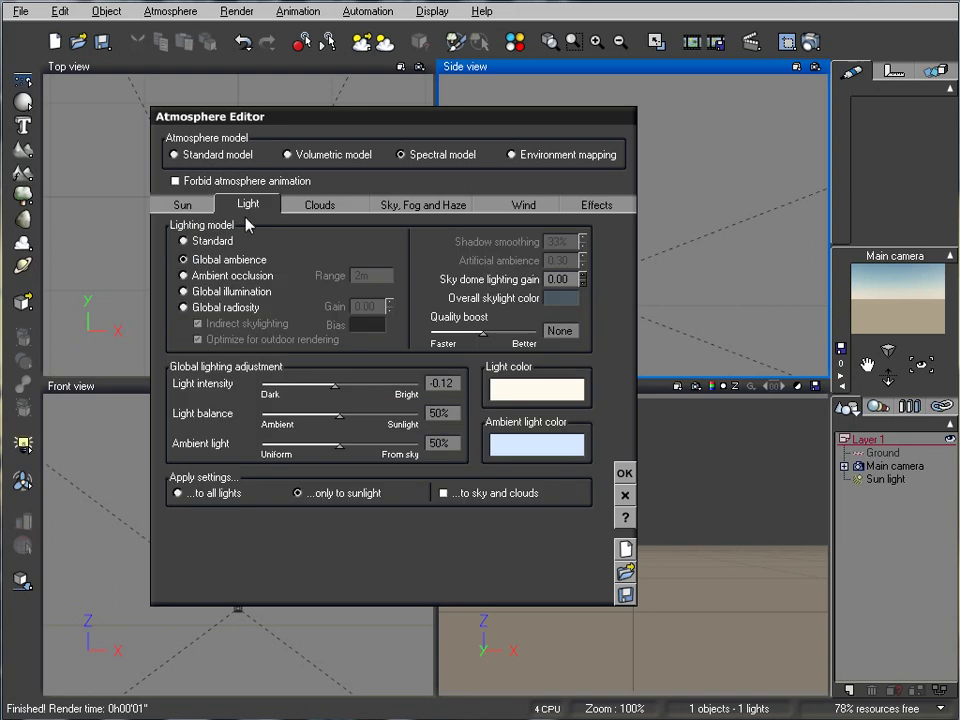
right_click(557, 300)
left_click(598, 308)
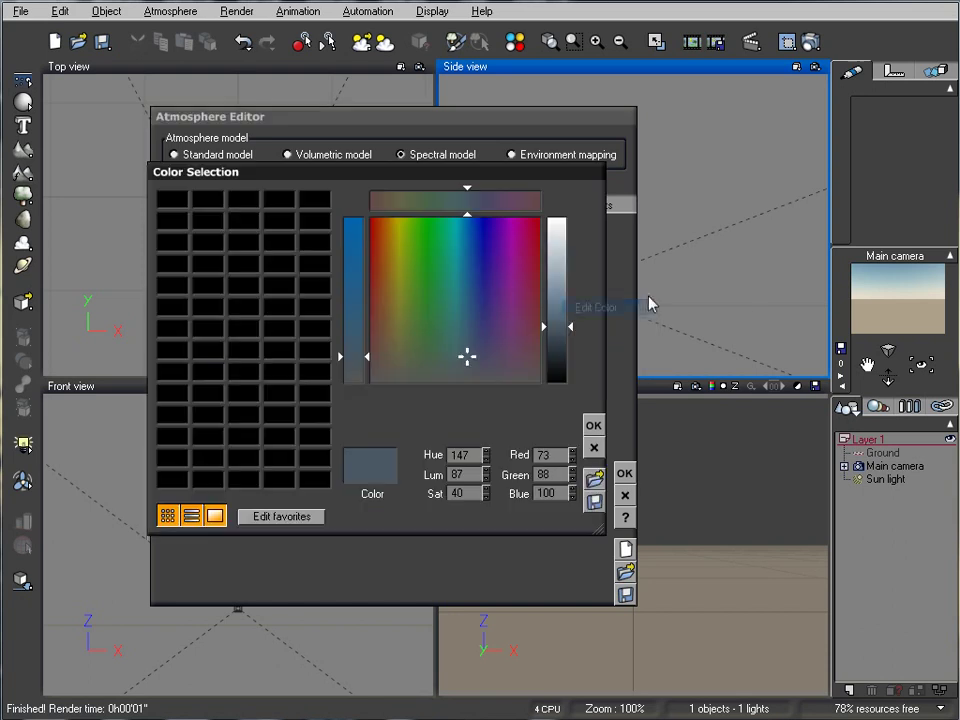
left_click(566, 382)
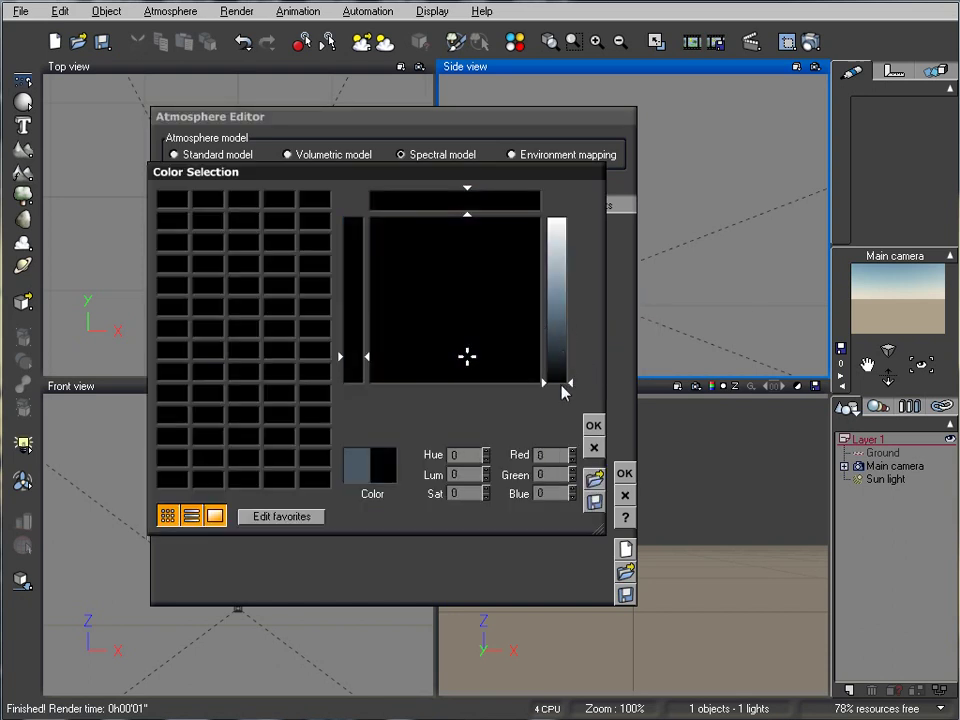
left_click(594, 426)
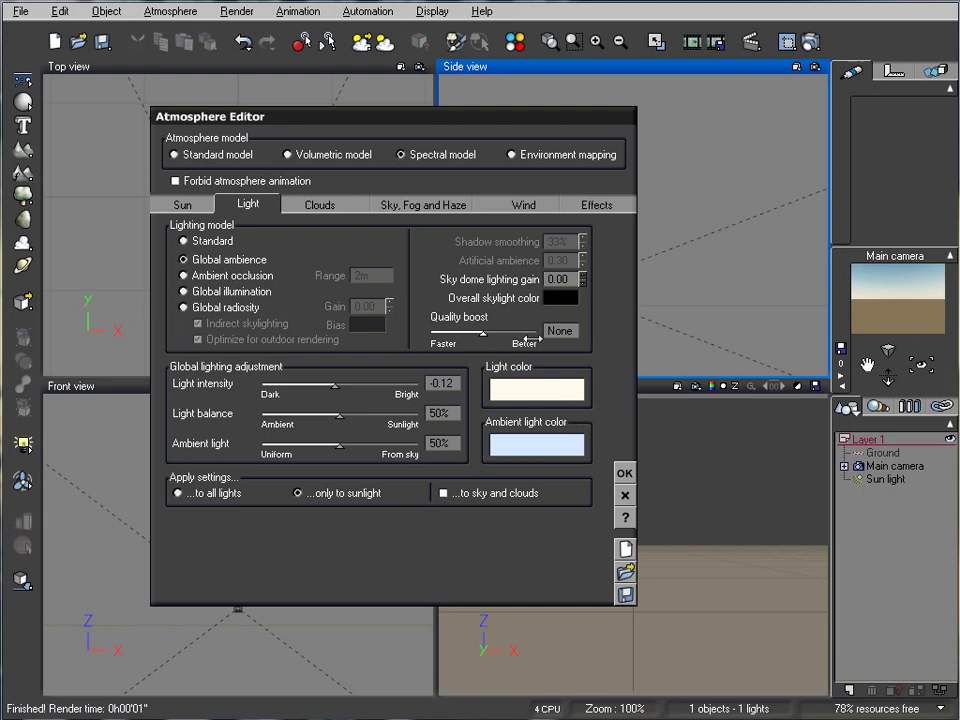
Step: Set sky ground density and decay amount to 0%, lowering sky mean altitude to 3.408m and decay mean altitude to 0mm
left_click(420, 206)
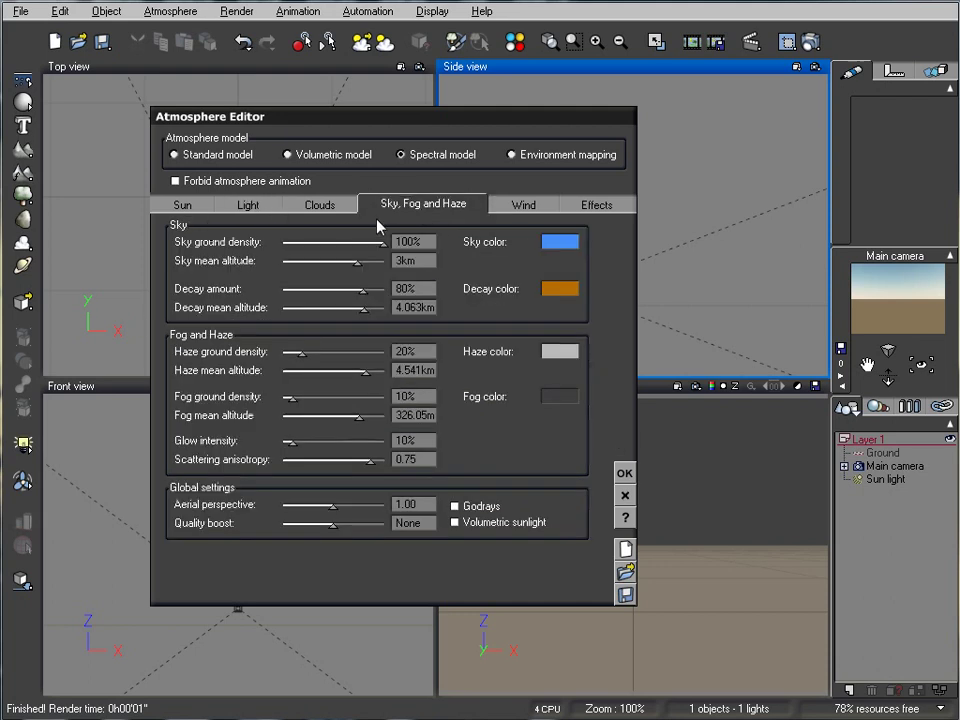
left_click_drag(381, 254, 283, 258)
left_click_drag(370, 288, 290, 288)
left_click_drag(372, 307, 288, 307)
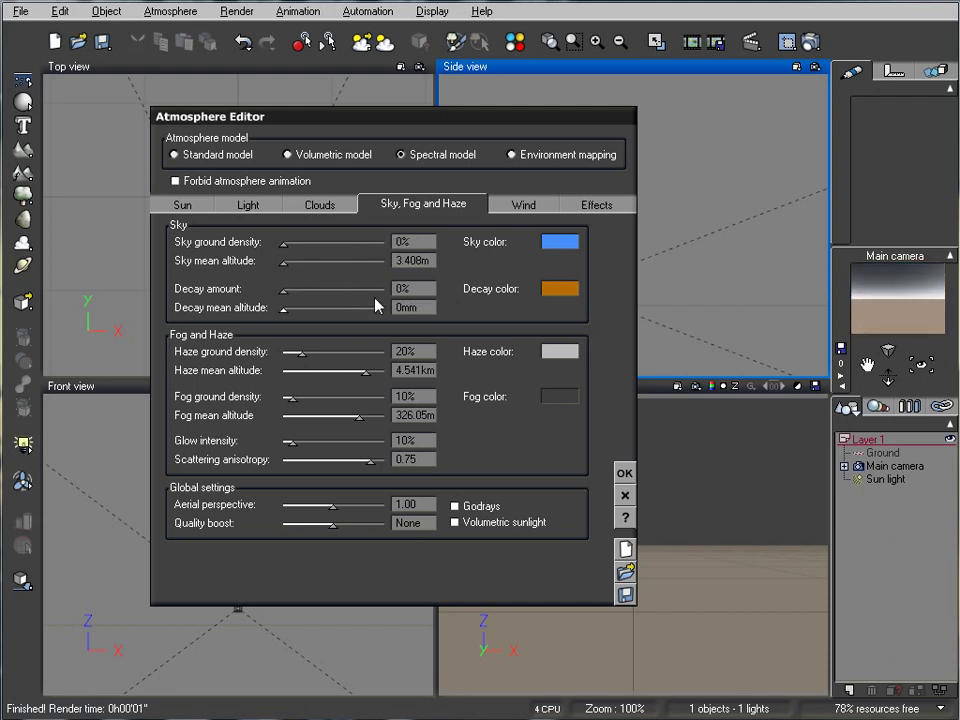
Step: Zero the haze, fog and glow settings, set scattering anisotropy to 1.00, reduce aerial perspective to its minimum, and accept the atmosphere
left_click_drag(297, 442, 282, 443)
left_click_drag(372, 461, 392, 462)
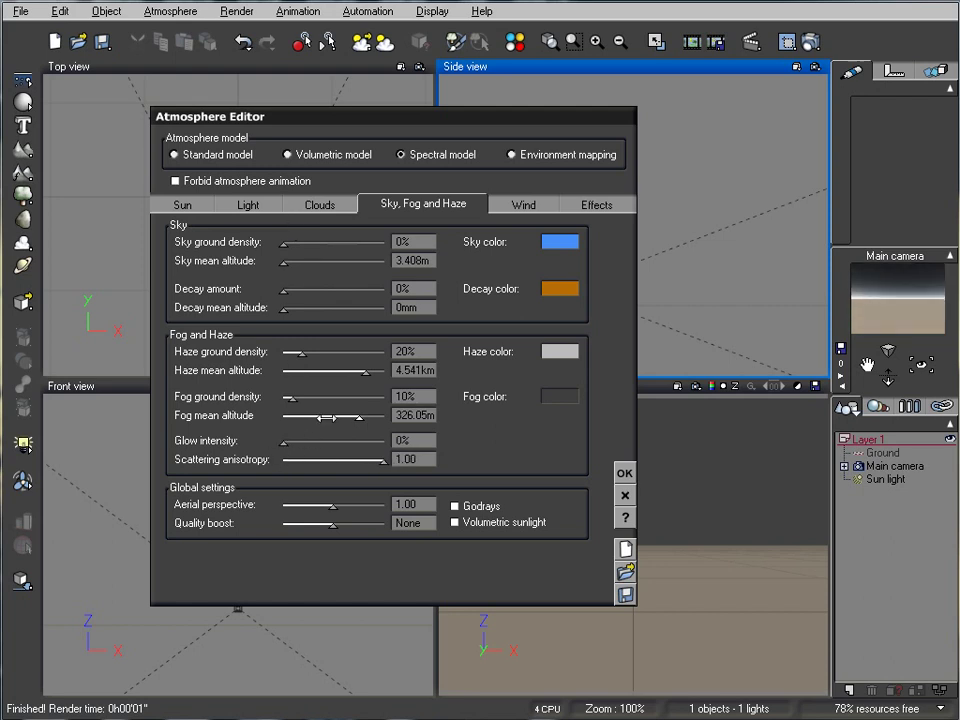
left_click_drag(308, 396, 284, 396)
left_click_drag(366, 418, 283, 416)
left_click_drag(322, 350, 283, 352)
left_click_drag(378, 369, 282, 370)
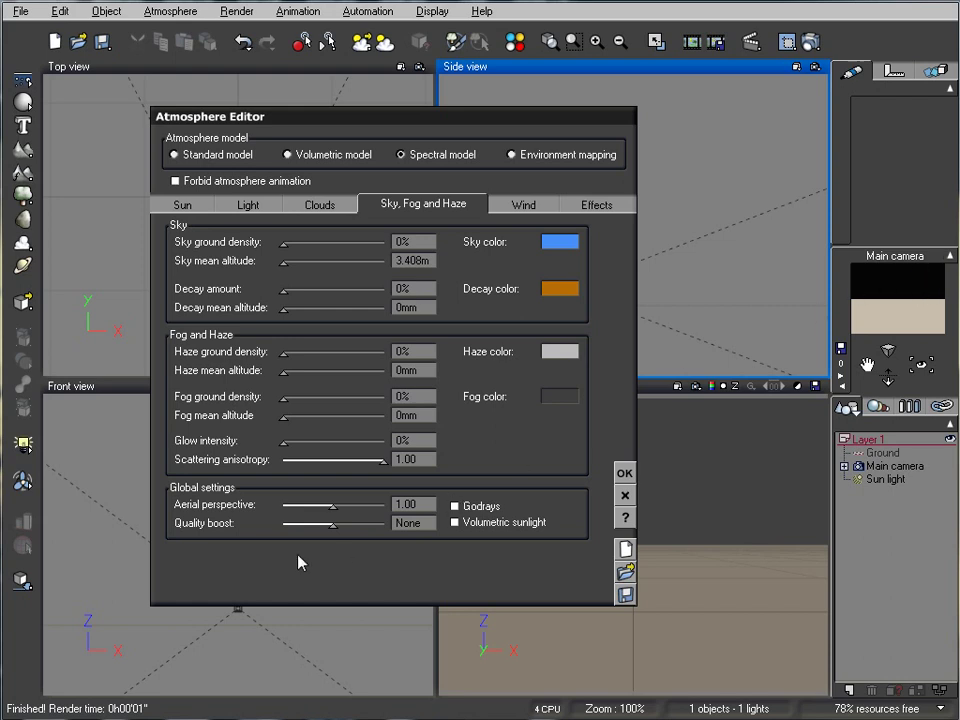
left_click_drag(347, 505, 284, 505)
left_click(624, 473)
Step: Move the sun light below the ground plane and run a test render, closing it when finished
left_click(886, 479)
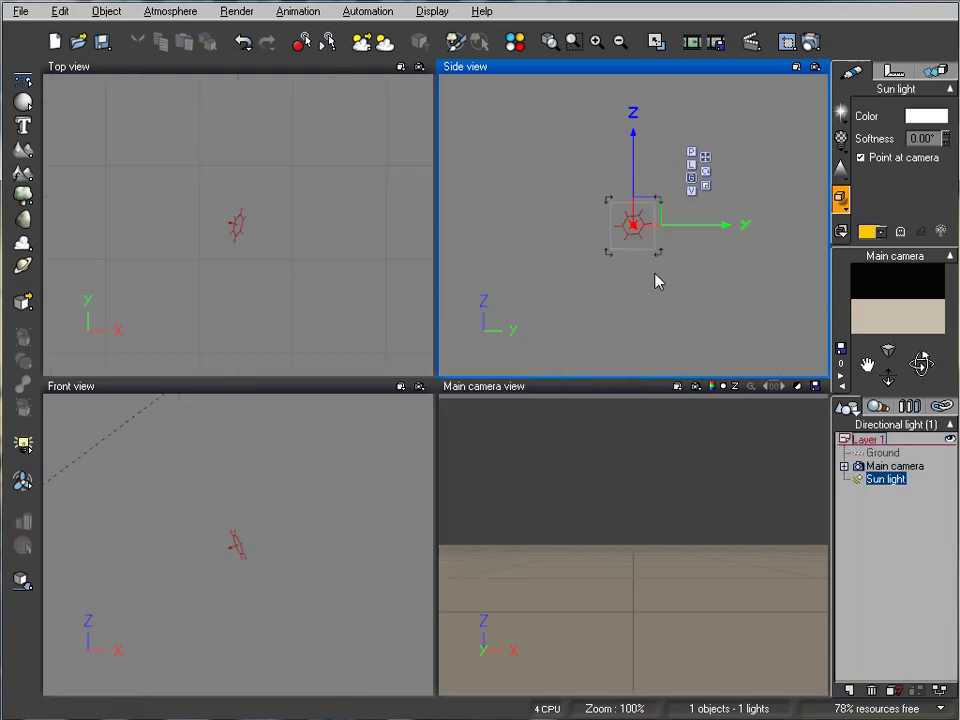
left_click_drag(643, 196, 693, 310)
left_click(787, 41)
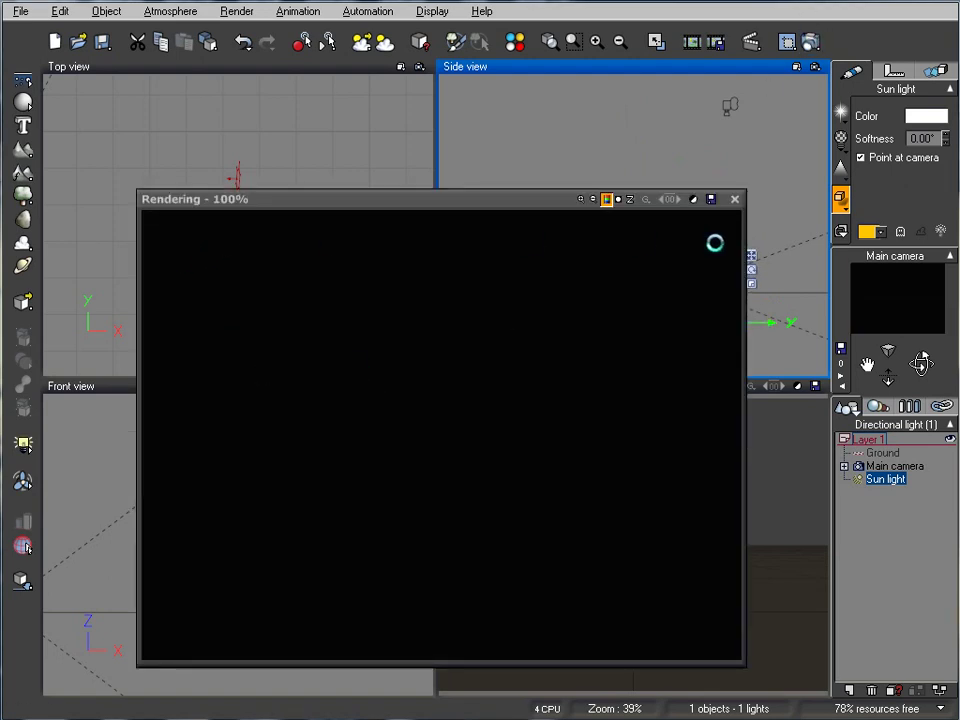
left_click(734, 199)
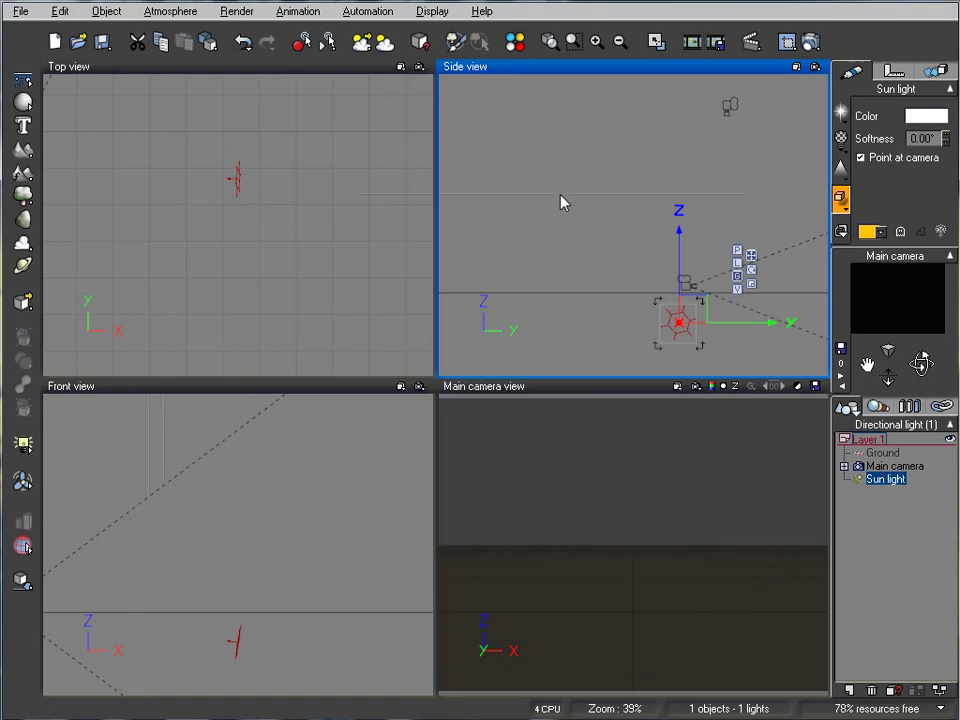
Step: Add a sphere primitive and lower it in the side view so that it rests on the ground
right_click_drag(665, 236, 528, 249)
right_click_drag(693, 255, 652, 260)
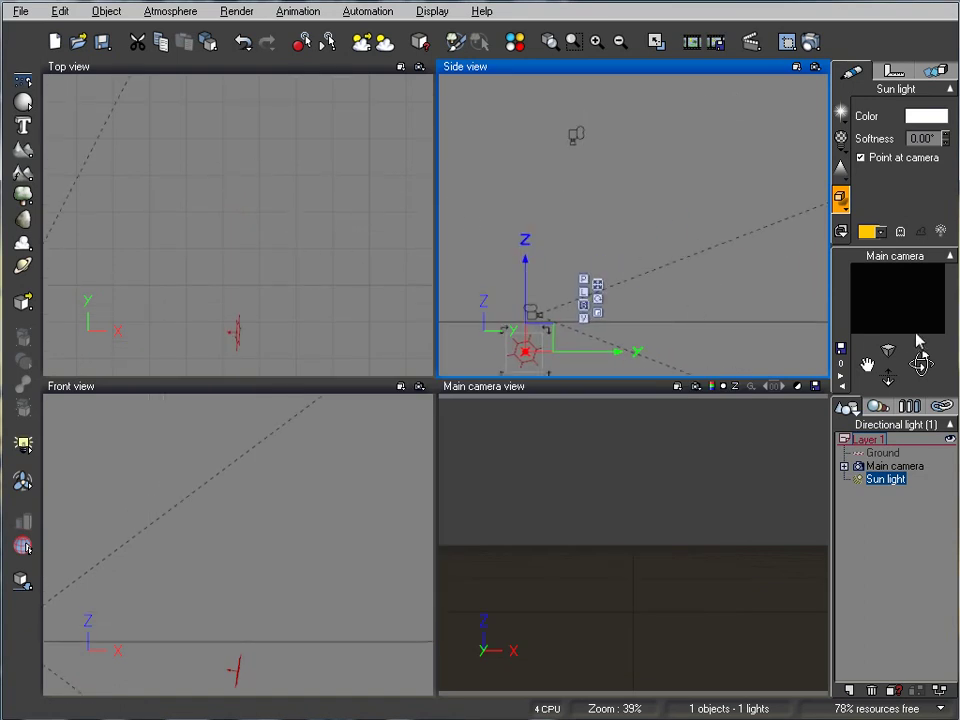
right_click_drag(729, 285, 734, 263)
right_click_drag(531, 204, 566, 253)
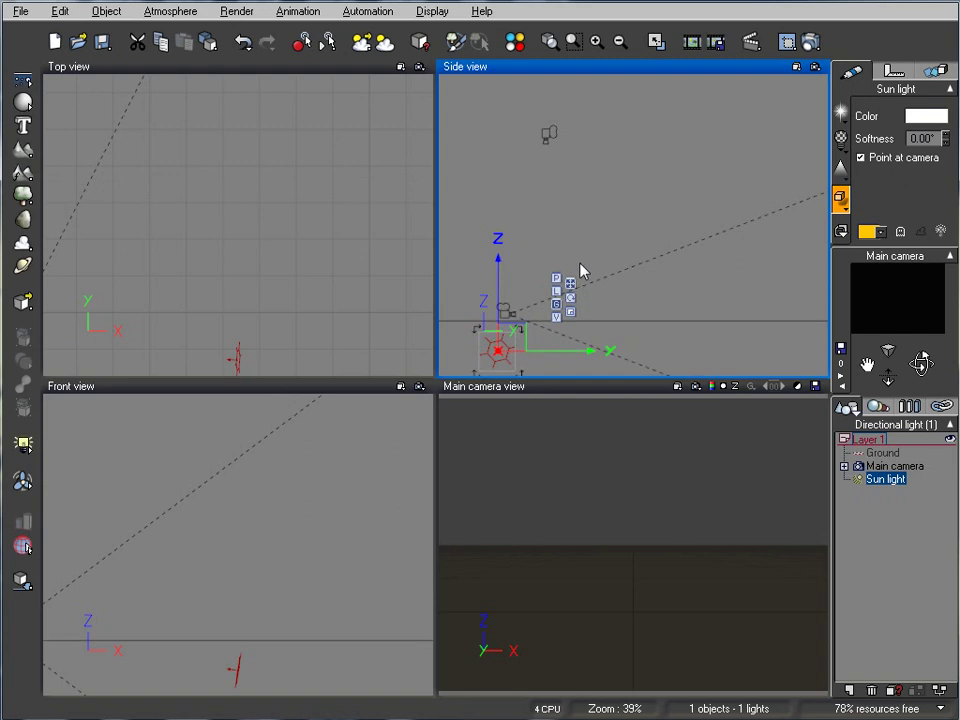
right_click_drag(579, 268, 611, 236)
left_click(613, 255)
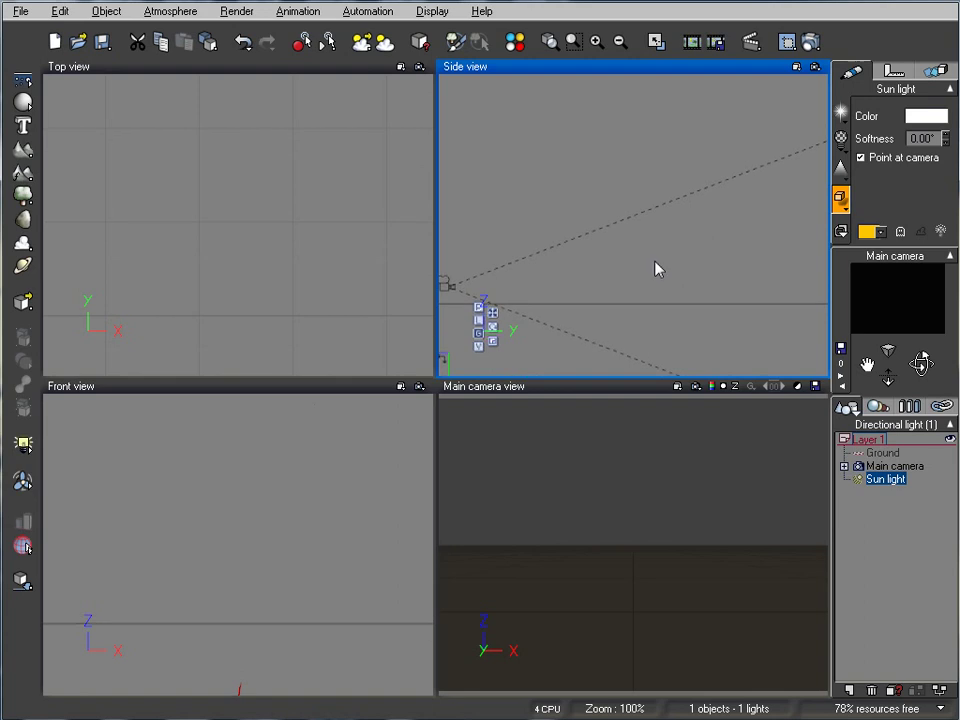
right_click_drag(697, 192, 658, 200)
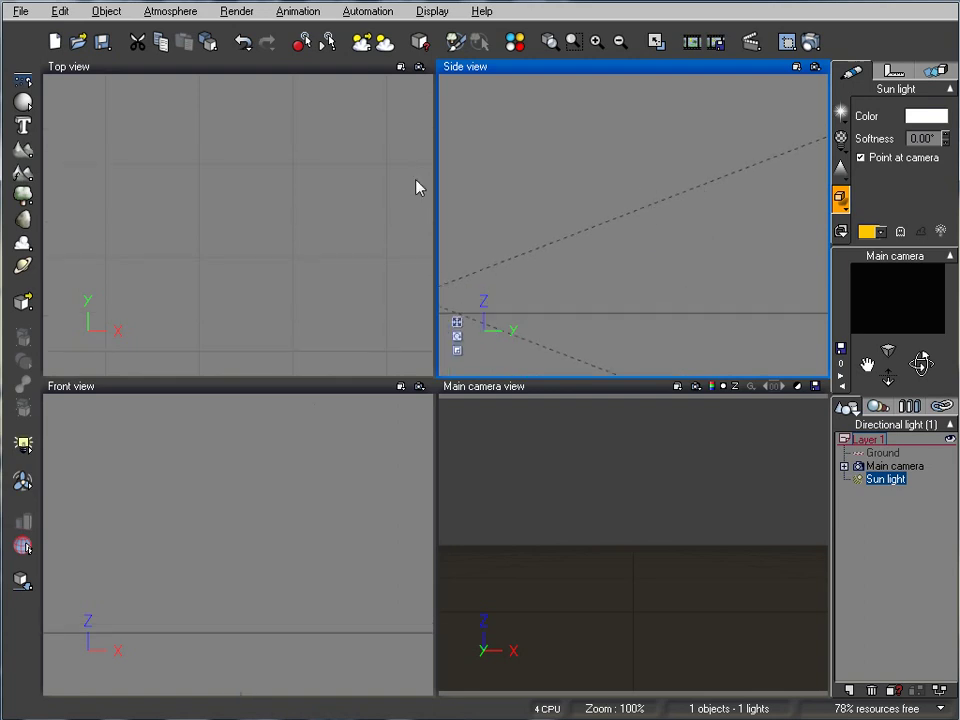
left_click(22, 101)
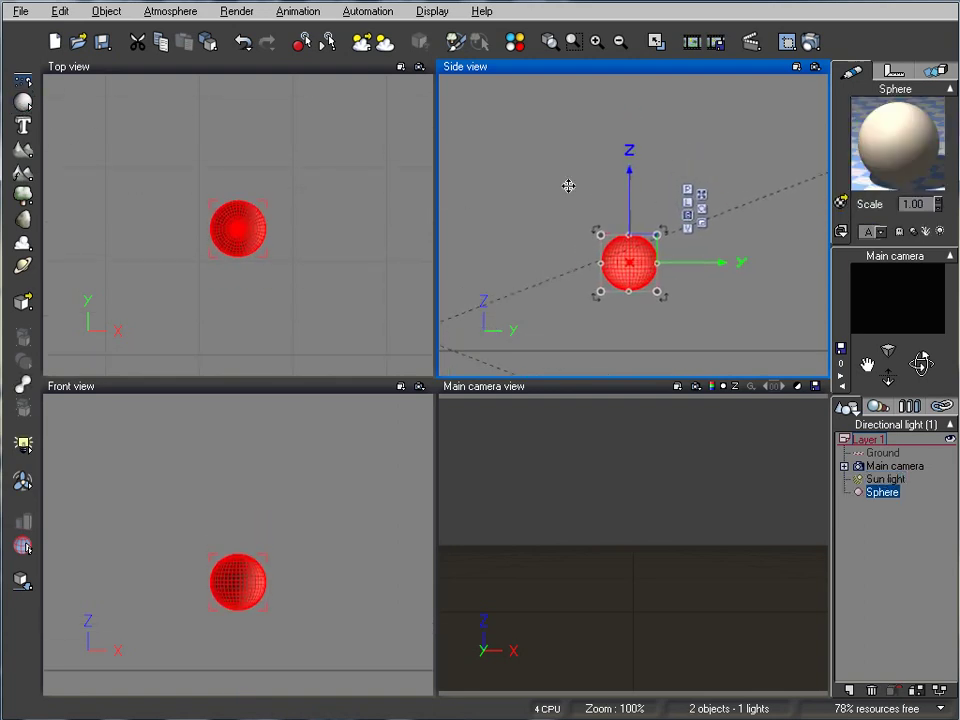
left_click_drag(642, 240, 580, 298)
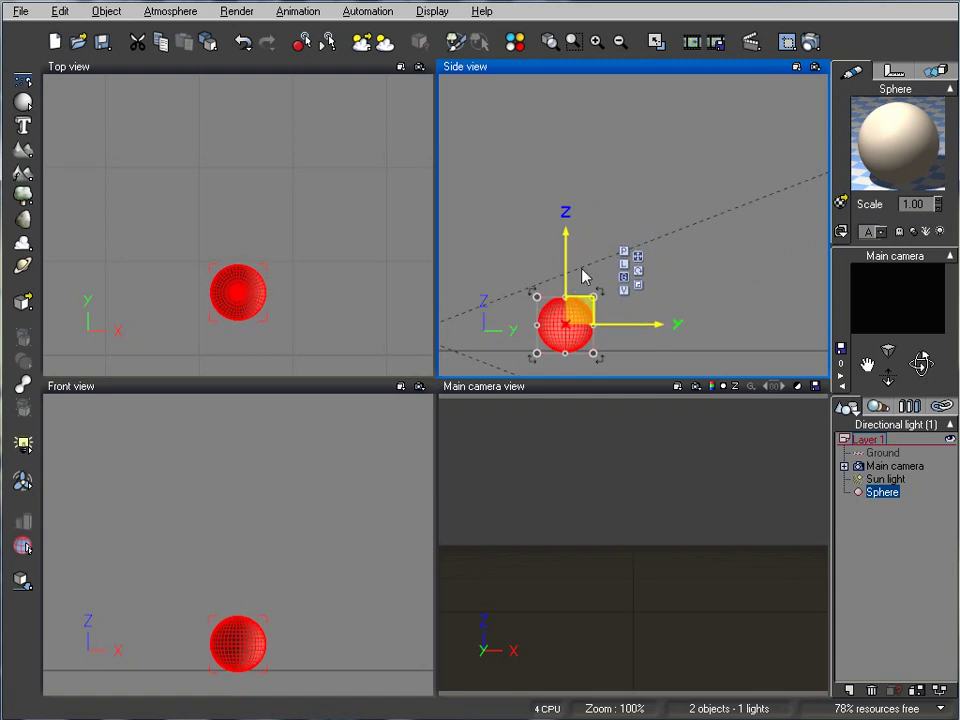
left_click_drag(574, 307, 576, 305)
Step: Move the sphere along the X axis in the top view so that it stands in front of the main camera
right_click_drag(544, 246, 606, 212)
right_click_drag(226, 292, 389, 246)
scroll(242, 228, "down", 5)
left_click_drag(408, 226, 265, 230)
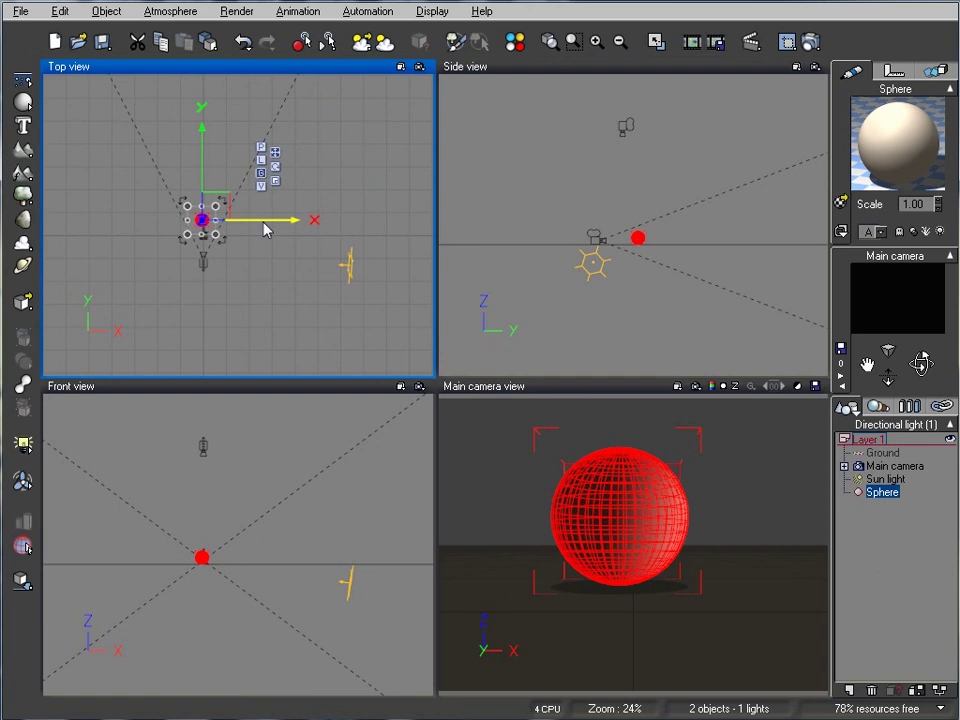
Step: Raise the main camera to a height of 5.16m and tilt it slightly down toward the sphere
left_click(687, 220)
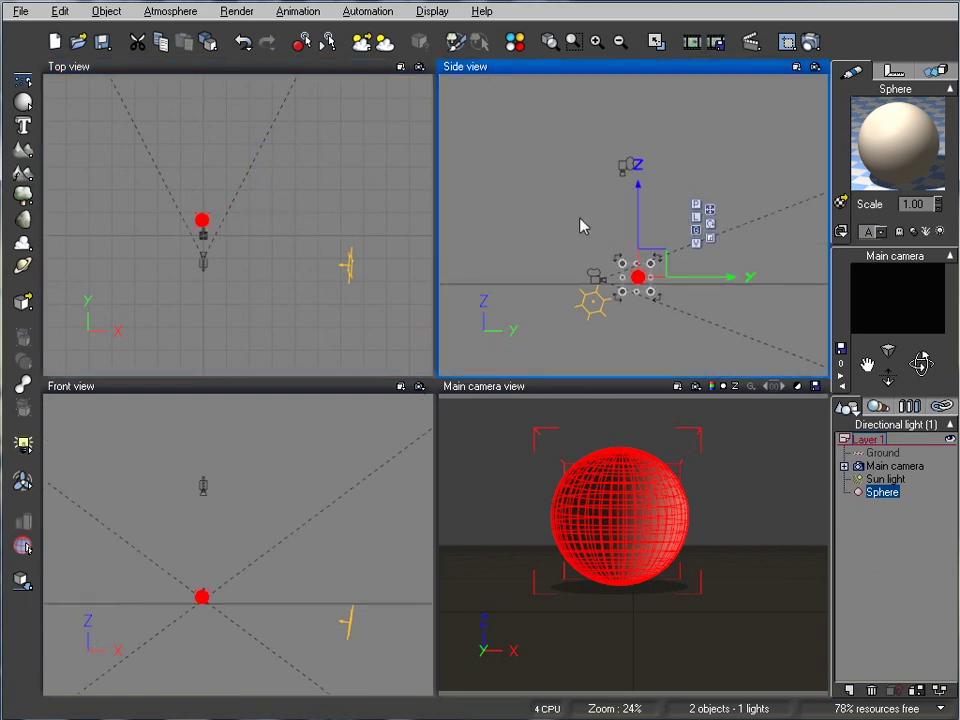
scroll(580, 230, "up", 4)
left_click(538, 245)
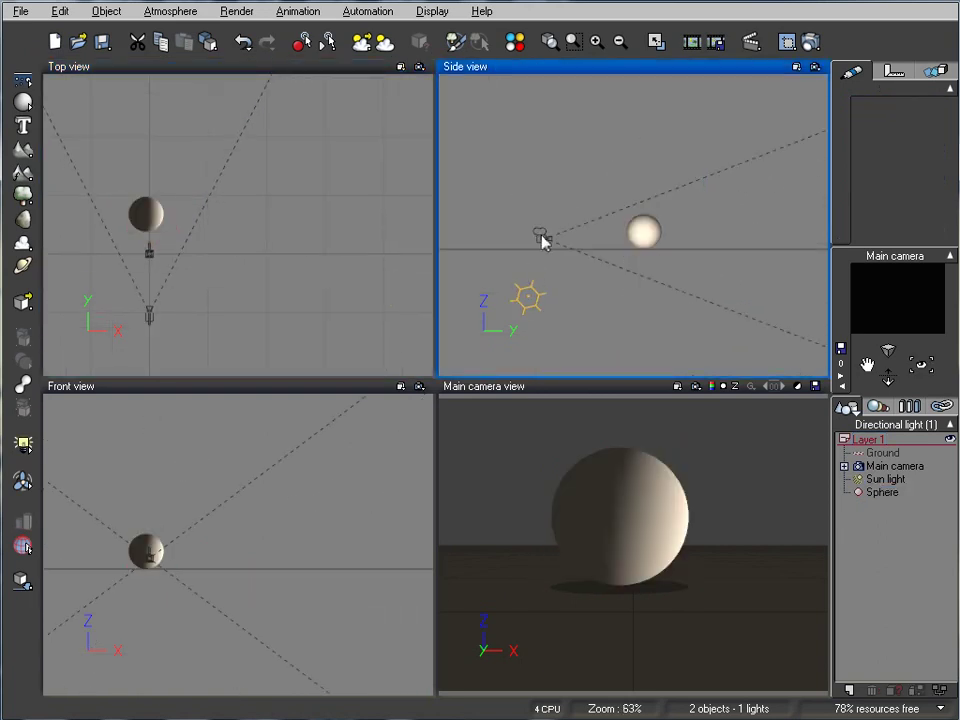
left_click(545, 237)
left_click_drag(566, 240, 566, 220)
left_click_drag(922, 363, 922, 368)
right_click_drag(304, 154, 383, 176)
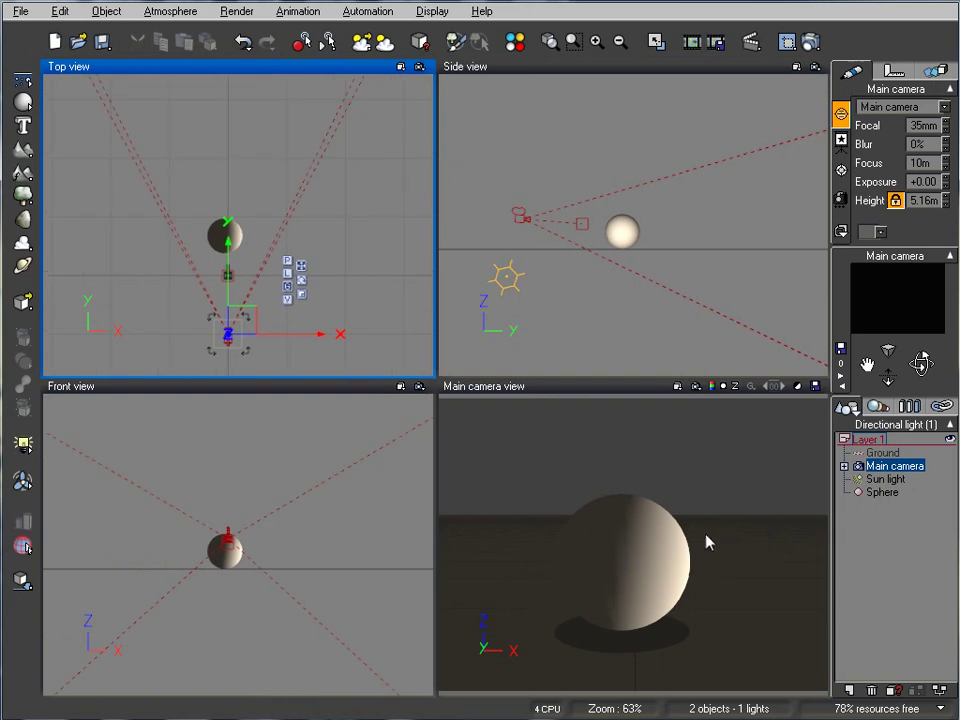
right_click_drag(328, 190, 342, 230)
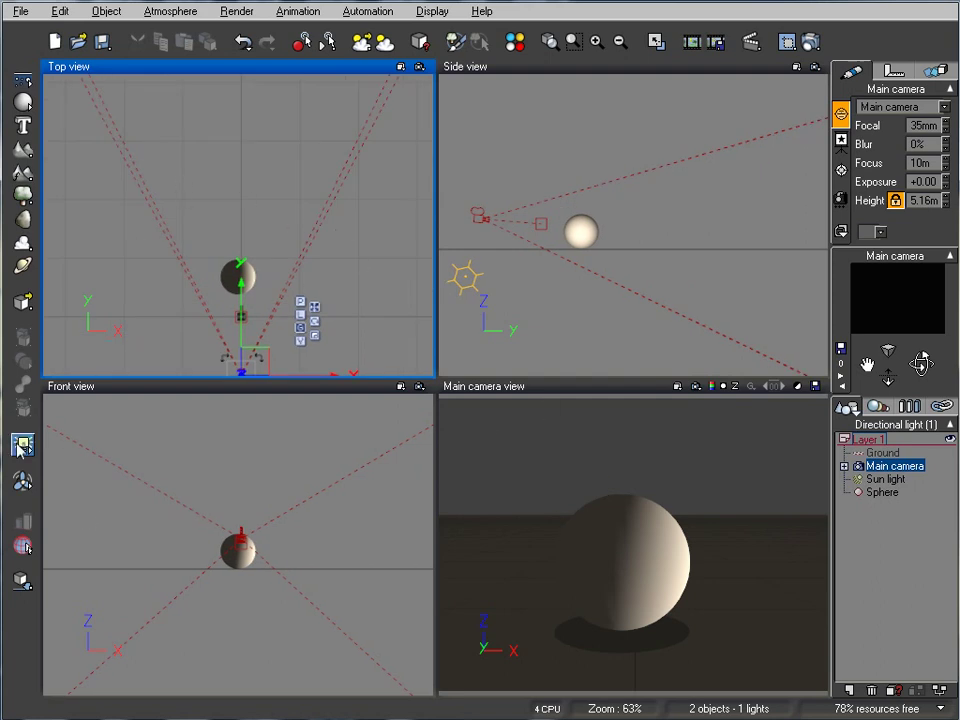
Step: Add a quadratic spot light, place it above and behind the sphere, and aim it back at the sphere
left_click_drag(22, 444, 111, 450)
right_click_drag(333, 175, 279, 204)
left_click(605, 240)
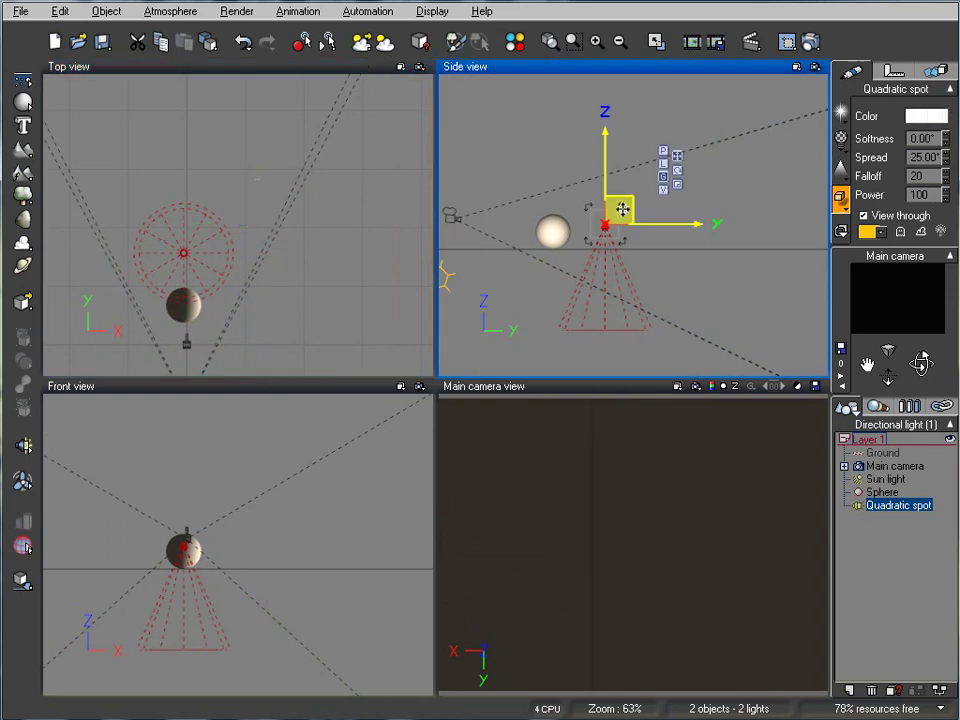
left_click_drag(623, 206, 673, 253)
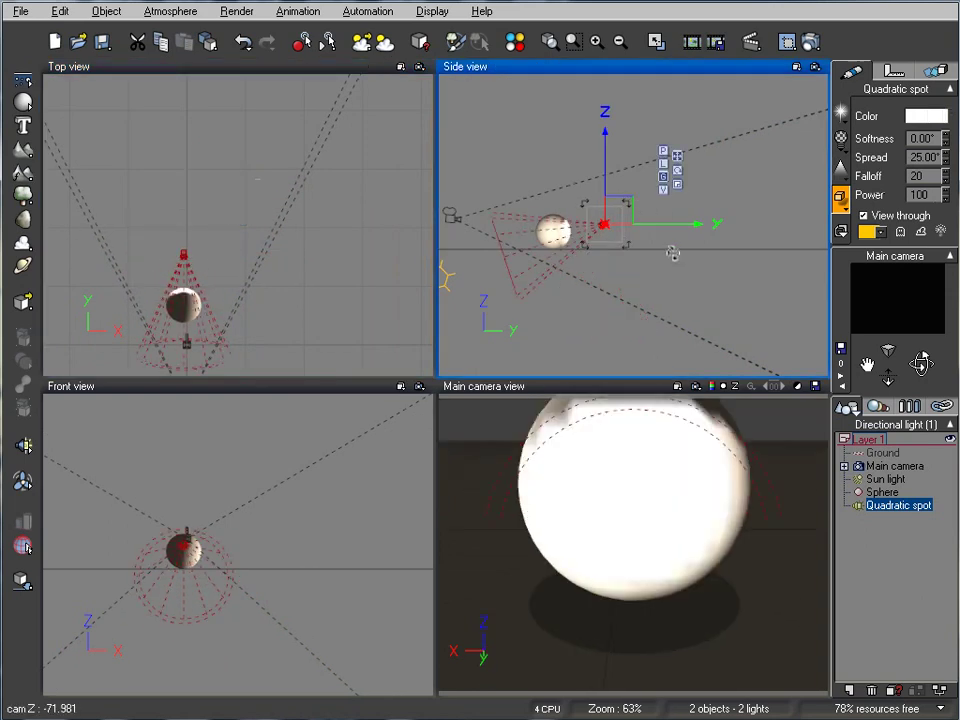
left_click_drag(624, 218, 626, 178)
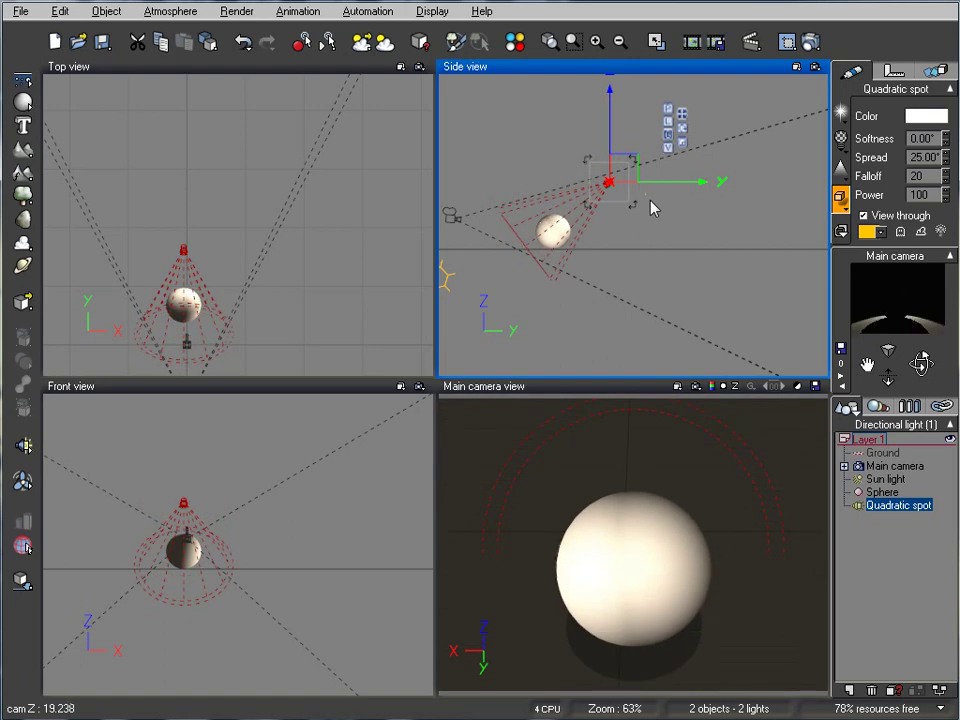
left_click_drag(624, 167, 600, 167)
Step: Run a test render of the sphere lit by the rear spot light and close the result
scroll(594, 240, "up", 5)
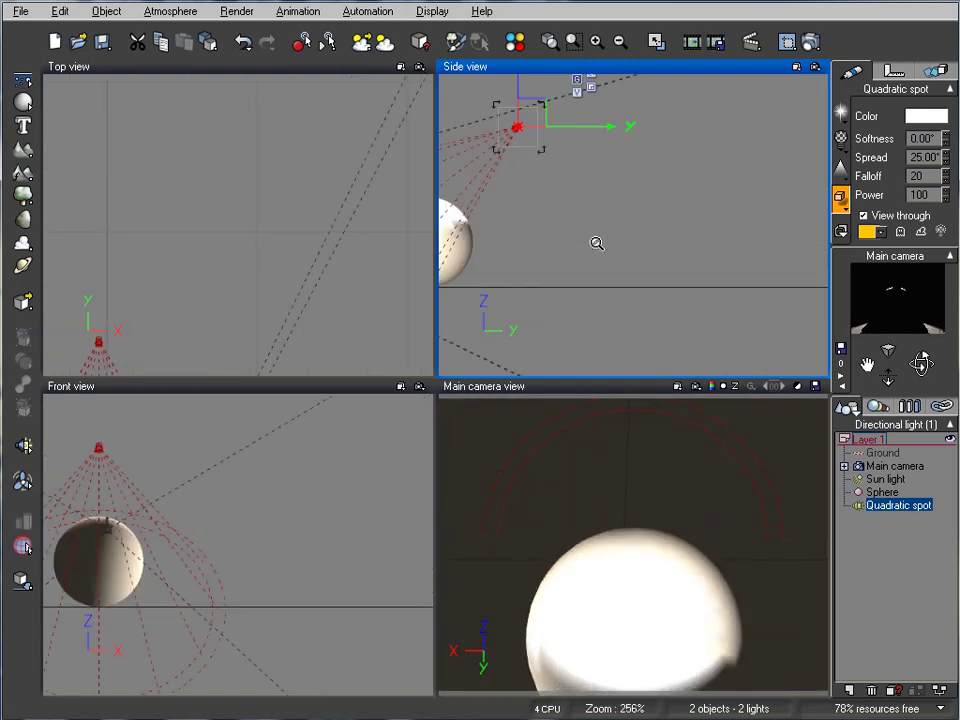
scroll(718, 200, "down", 2)
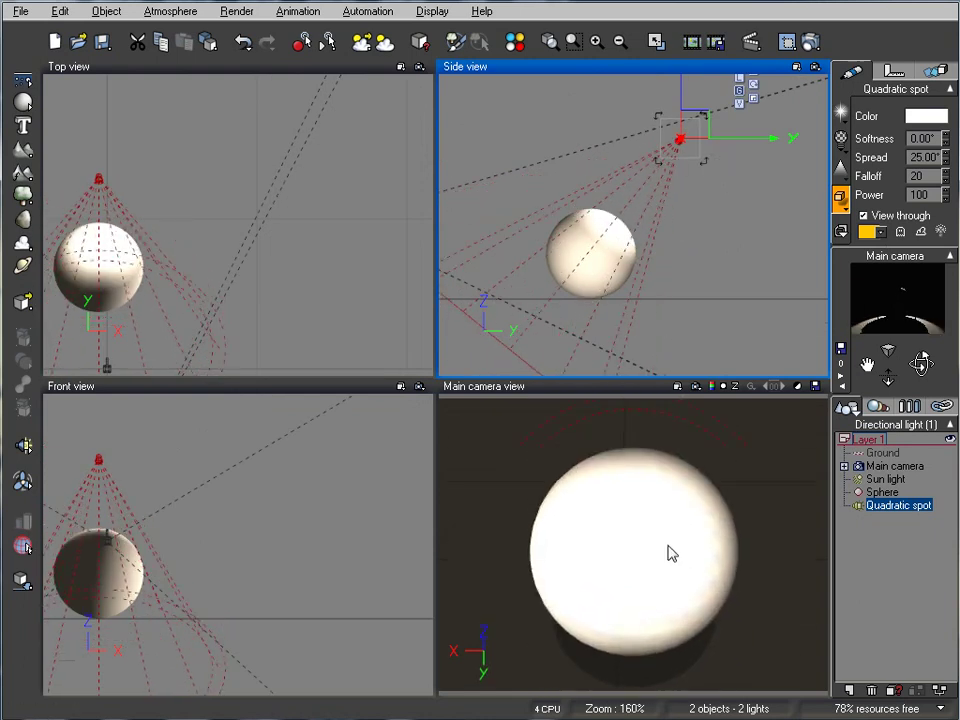
left_click(810, 41)
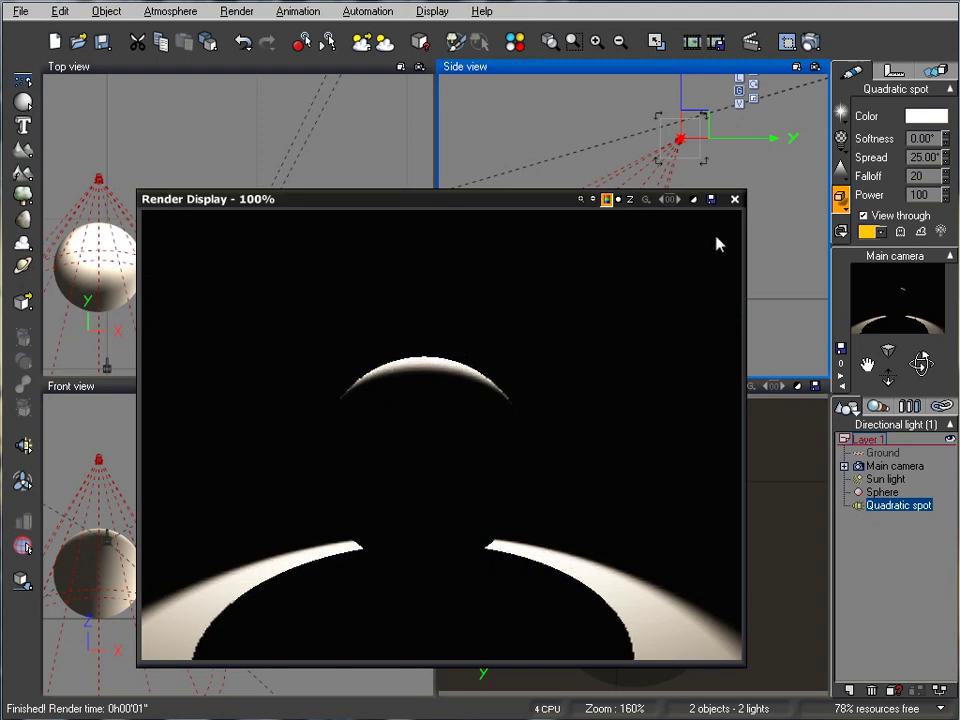
left_click(737, 200)
Step: Add a second quadratic spot low in front of the sphere beside the camera, then test-render the scene and close the result
right_click_drag(262, 342, 291, 182)
scroll(291, 182, "down", 2)
right_click_drag(266, 250, 275, 260)
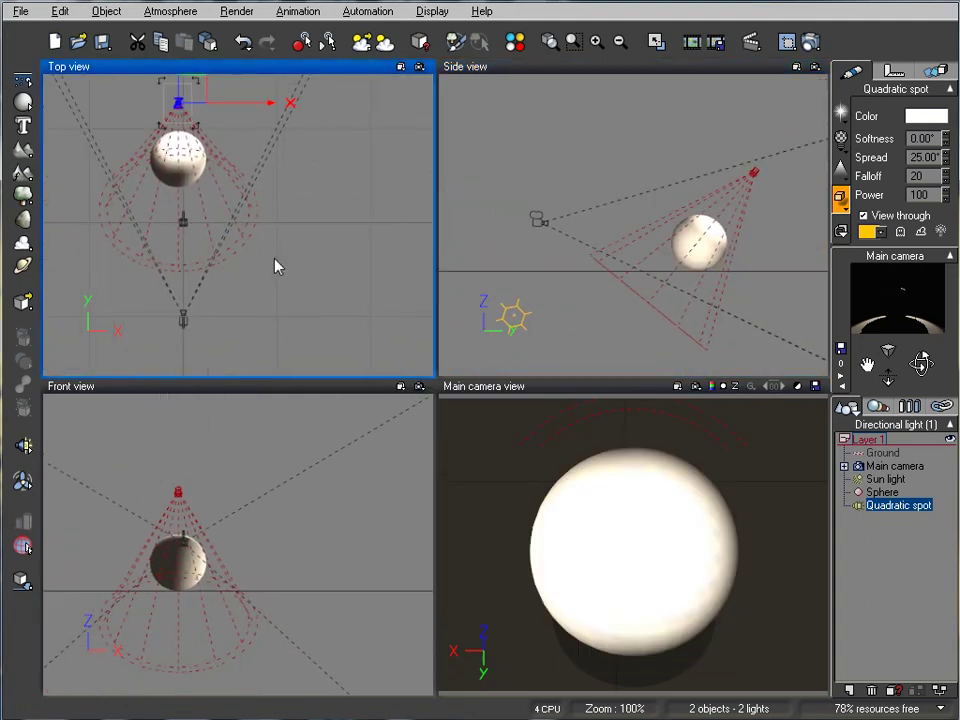
left_click(24, 446)
right_click_drag(665, 192, 620, 190)
left_click_drag(620, 190, 561, 236)
right_click_drag(236, 283, 258, 207)
left_click_drag(258, 207, 263, 287)
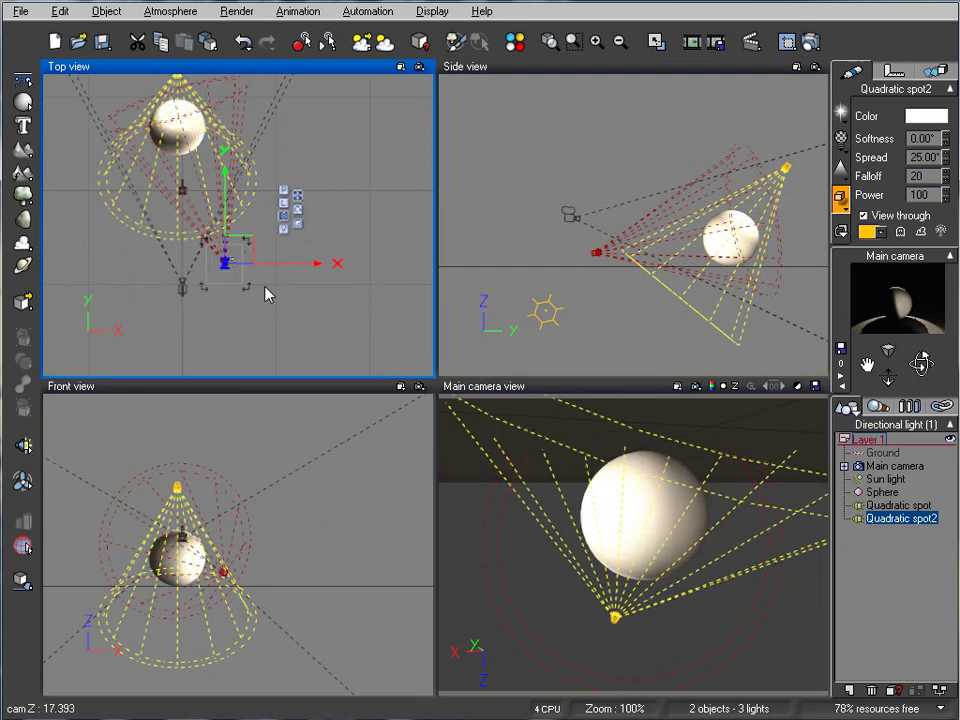
left_click(810, 41)
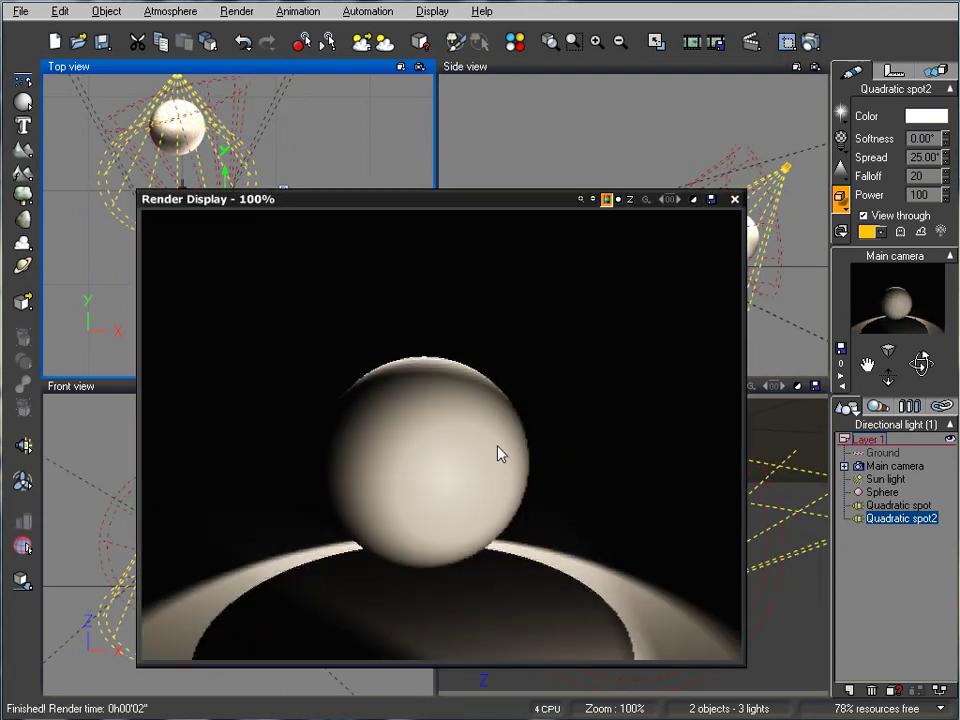
left_click(734, 199)
Step: Add a quadratic light above the camera, on the side opposite the second spot, then test-render the scene and close the result
left_click_drag(279, 224, 328, 232)
right_click_drag(328, 232, 320, 251)
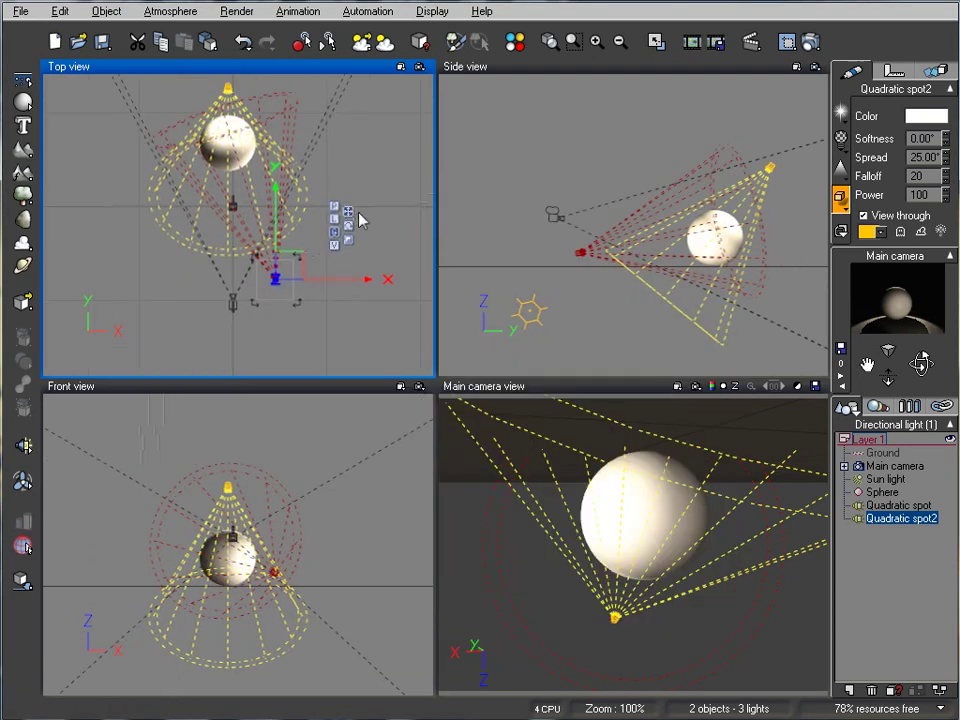
left_click_drag(24, 452, 68, 452)
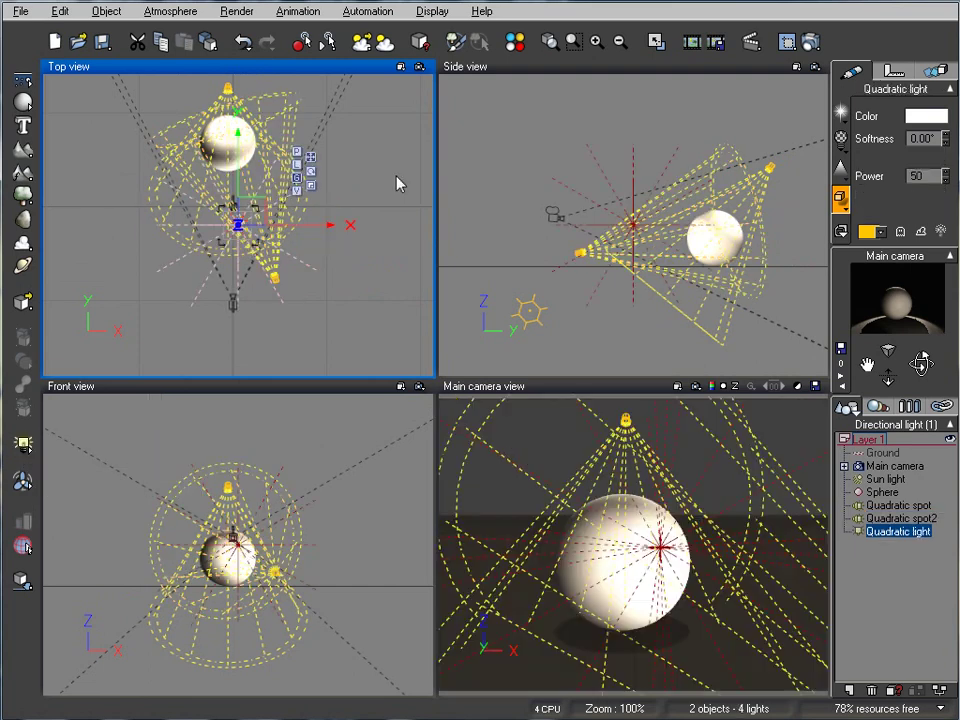
left_click_drag(600, 214, 551, 158)
right_click_drag(272, 271, 330, 181)
mouse_move(314, 211)
left_mouse_down()
mouse_move(250, 227)
mouse_move(247, 195)
left_mouse_up()
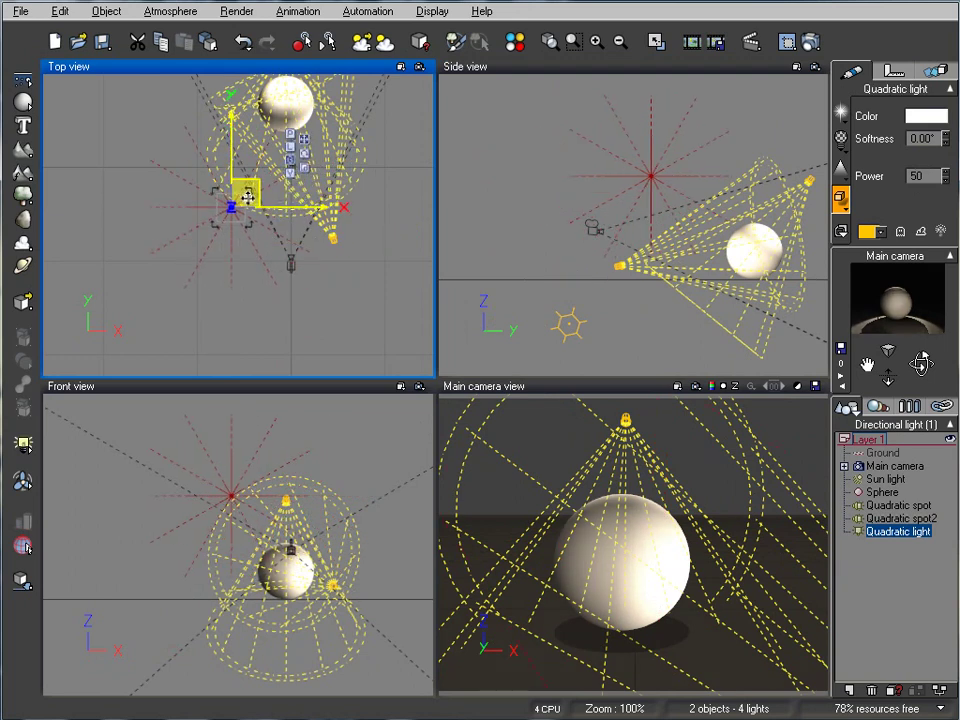
left_click(811, 43)
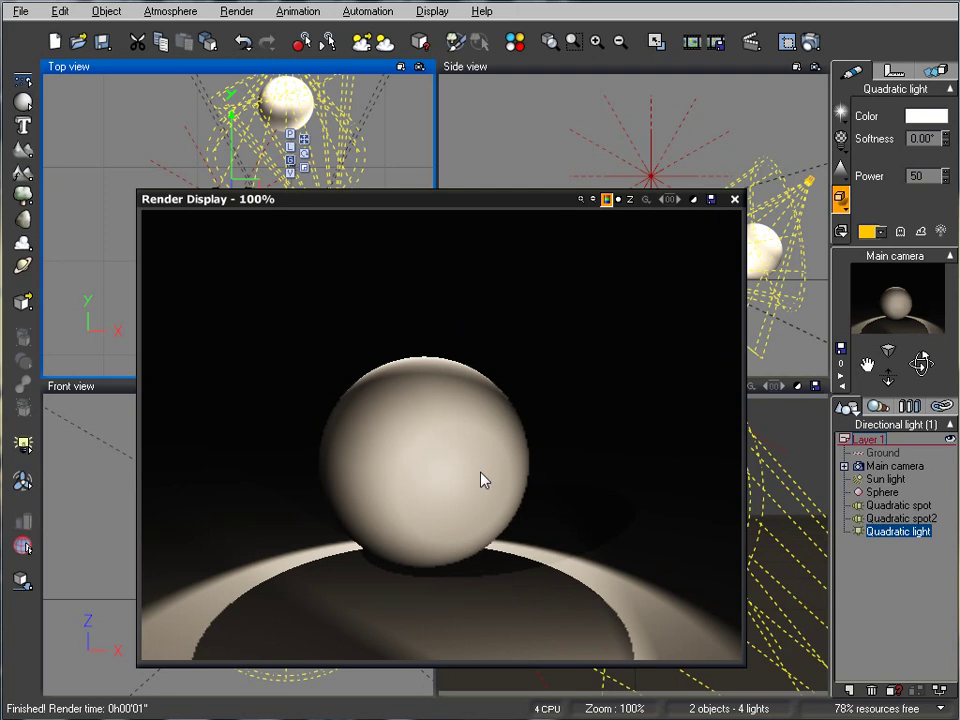
left_click(734, 200)
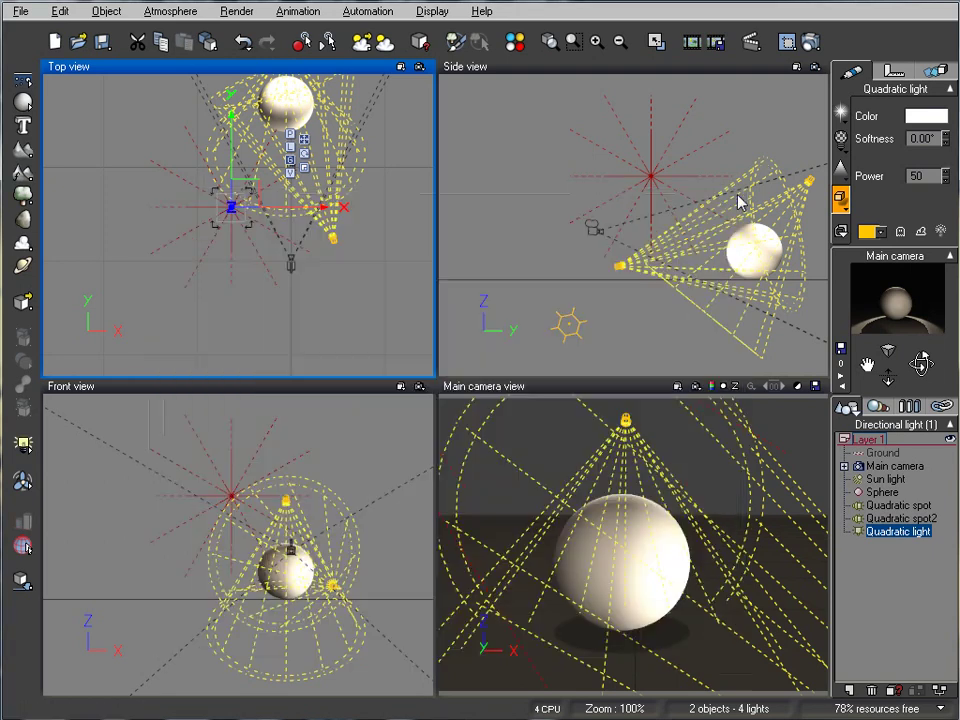
Step: Move Quadratic spot2 slightly closer to the sphere in the top view, then test-render the scene and close the result
left_click(888, 519)
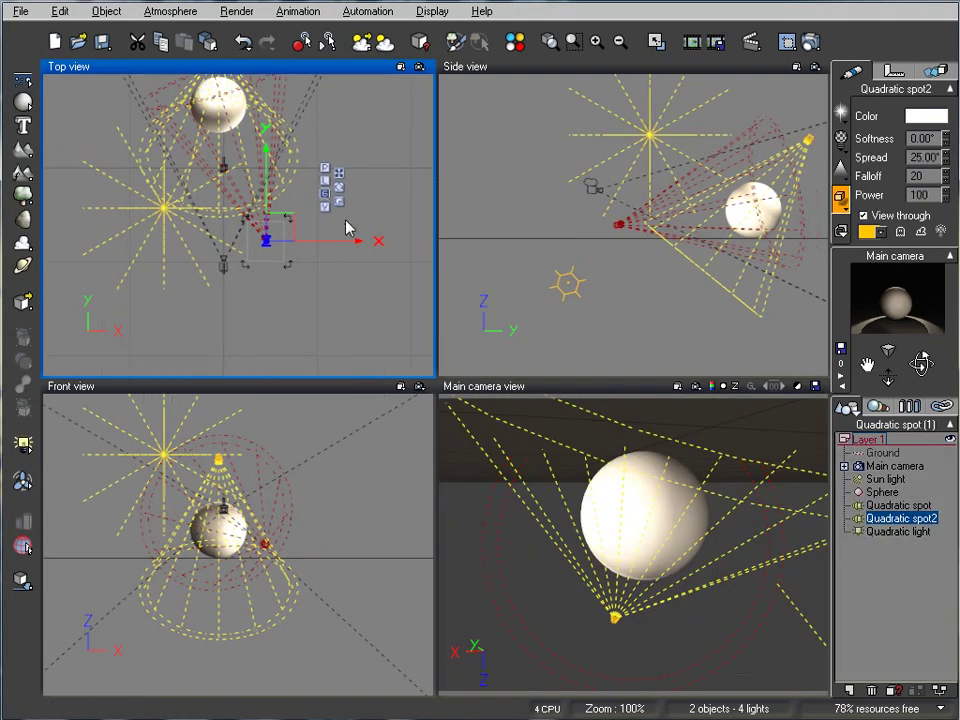
left_click_drag(283, 224, 280, 222)
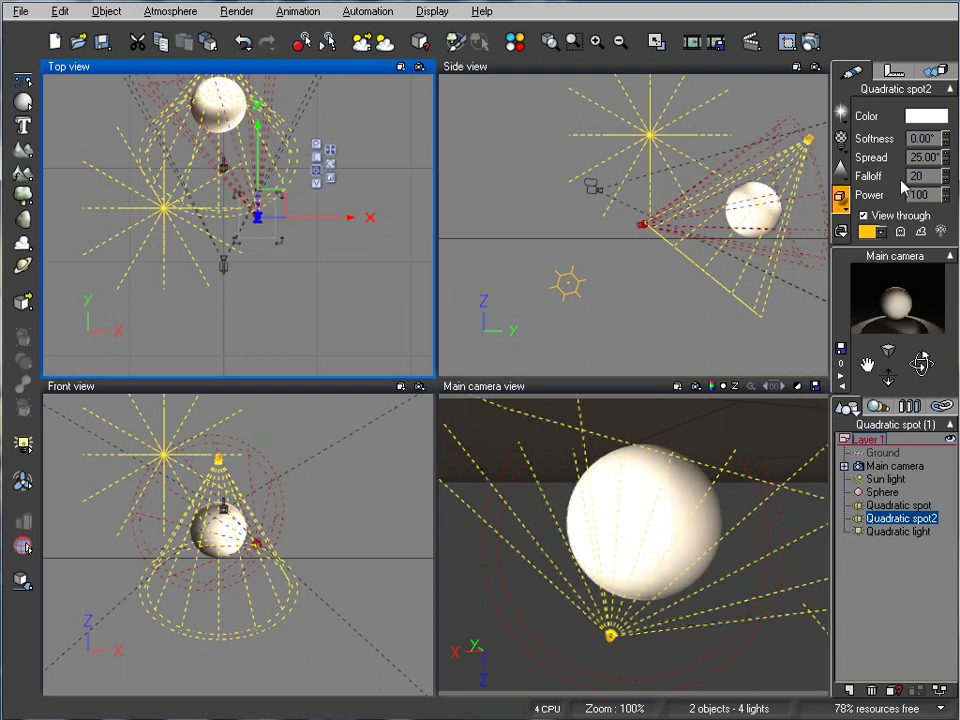
left_click(924, 157)
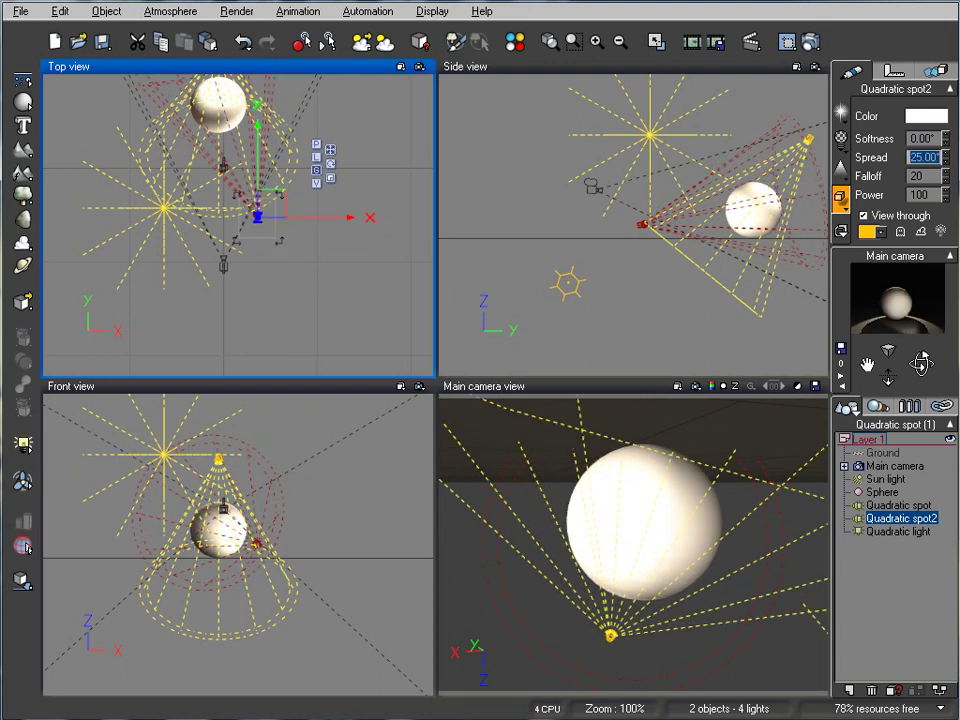
left_click(710, 386)
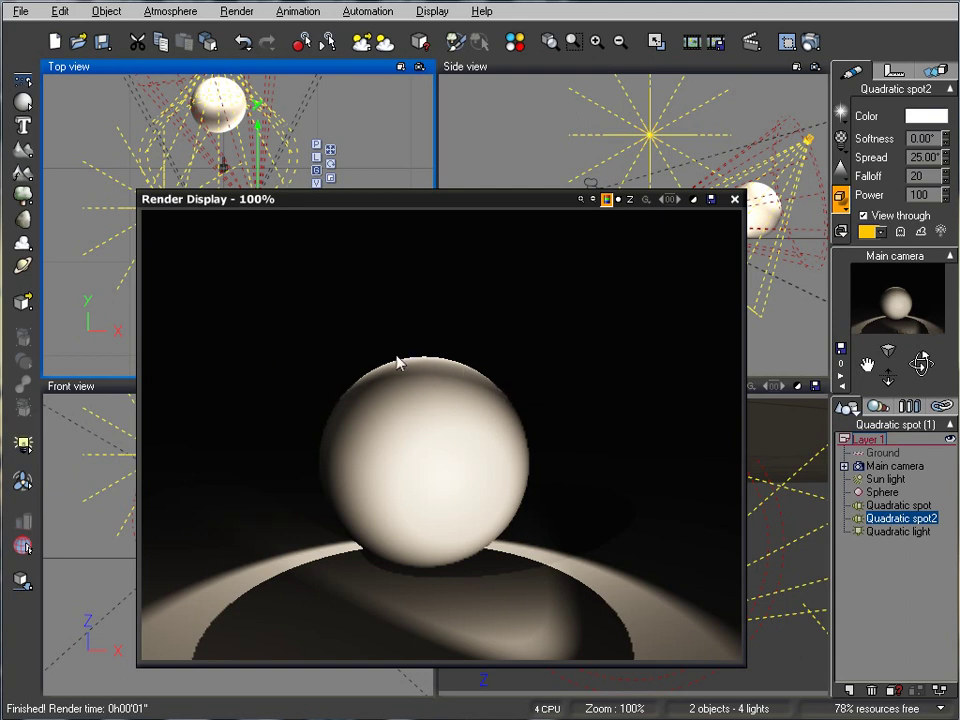
left_click(734, 199)
Step: Add a second quadratic light far behind the sphere, on the same side as the first one, and raise it in the side view
right_click_drag(325, 208, 282, 231)
right_click_drag(673, 168, 629, 223)
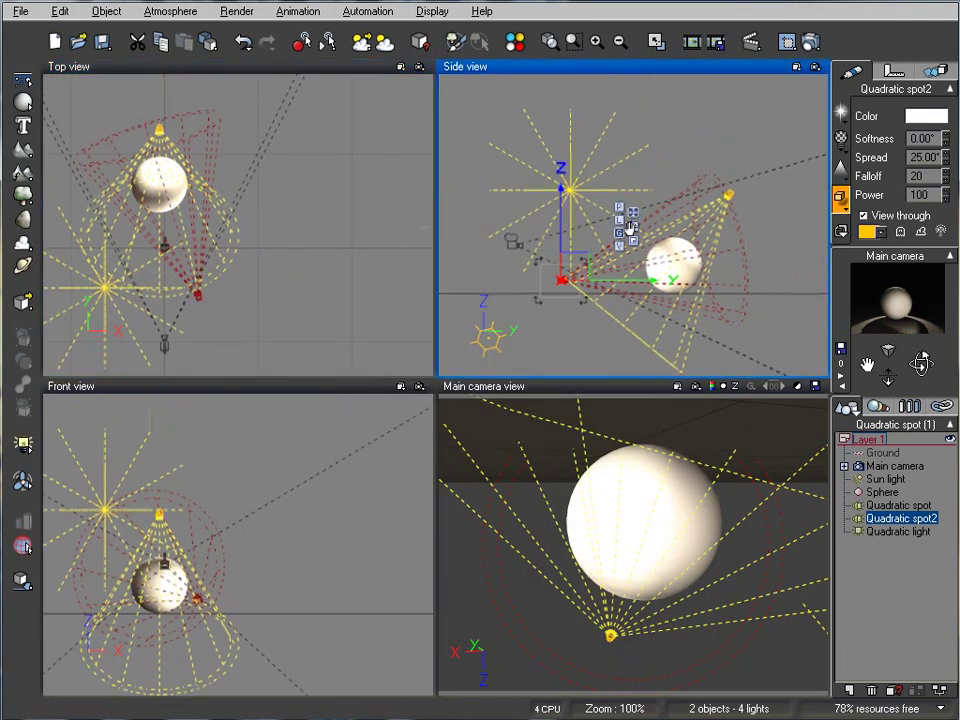
right_click_drag(809, 178, 766, 193)
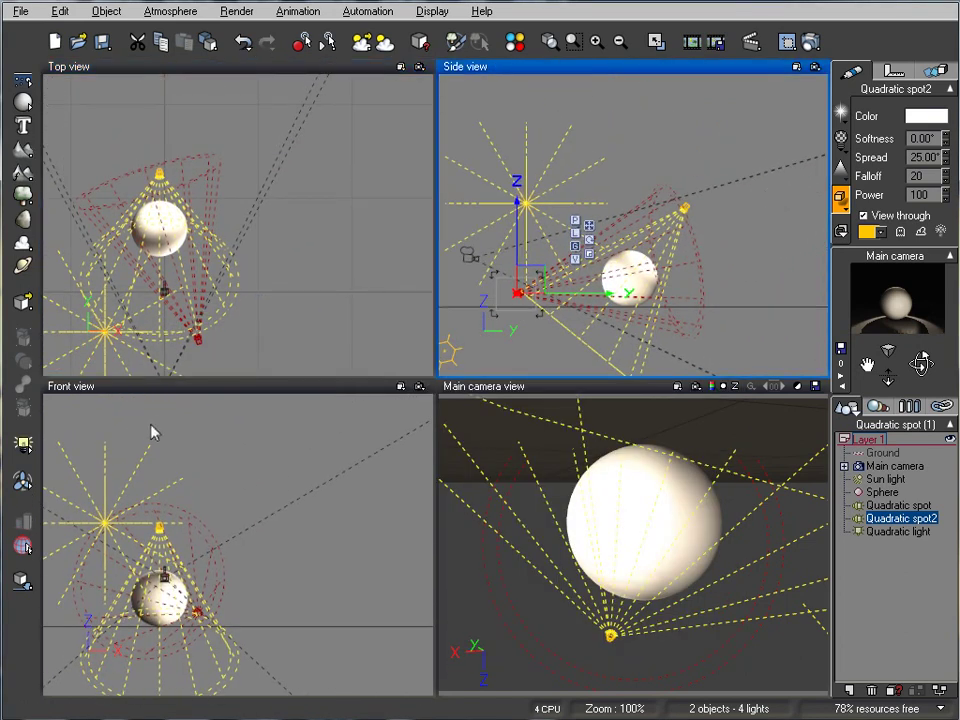
right_click_drag(281, 244, 326, 281)
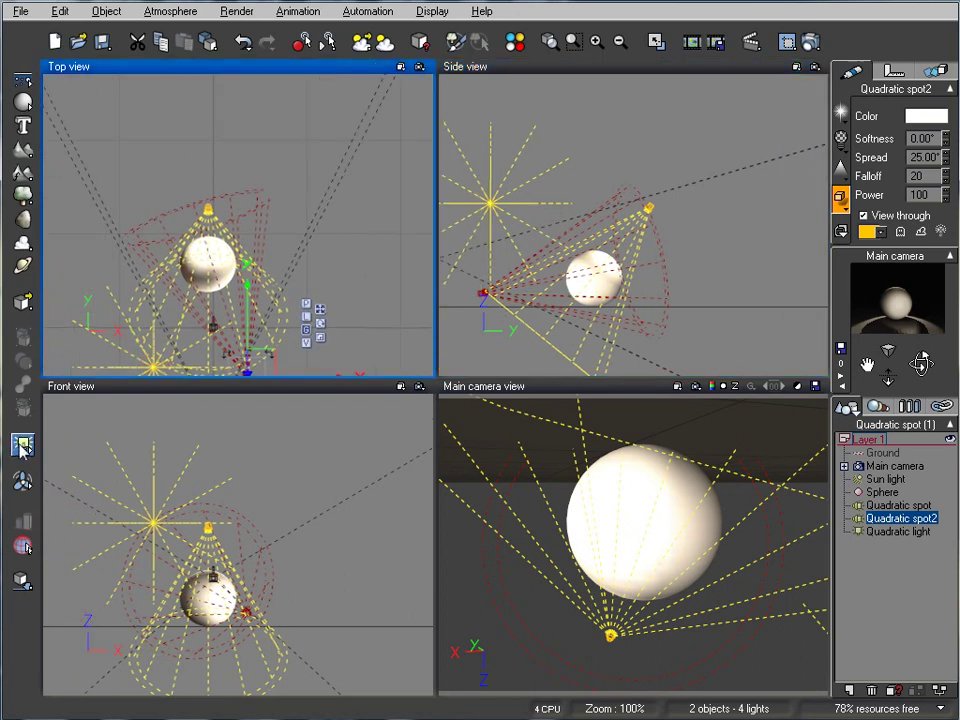
left_click(21, 445)
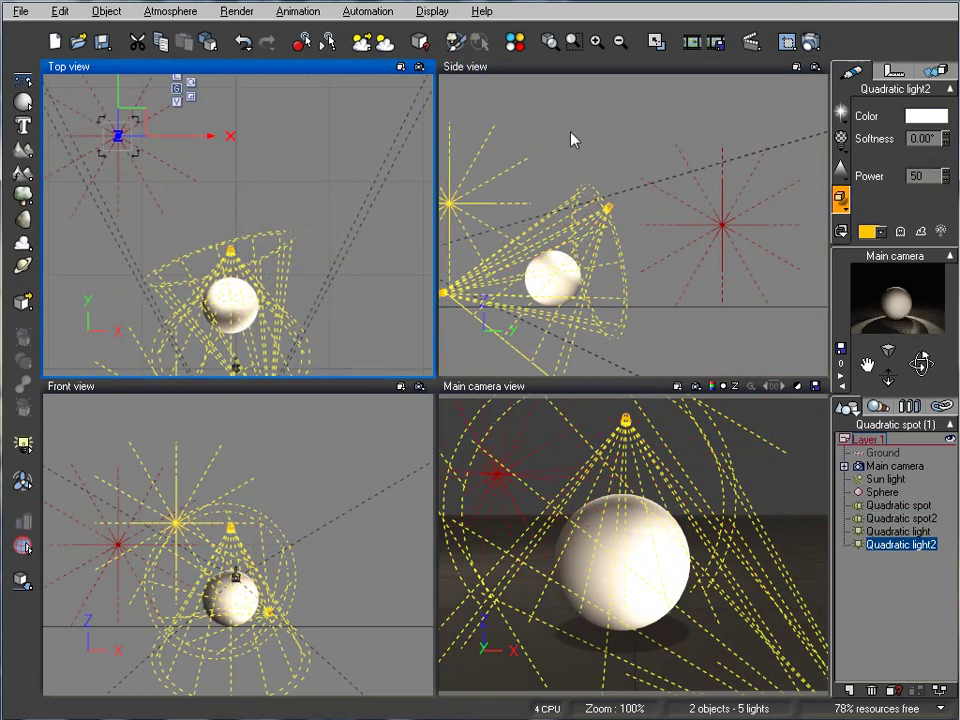
right_click_drag(589, 138, 523, 166)
left_click_drag(665, 239, 678, 197)
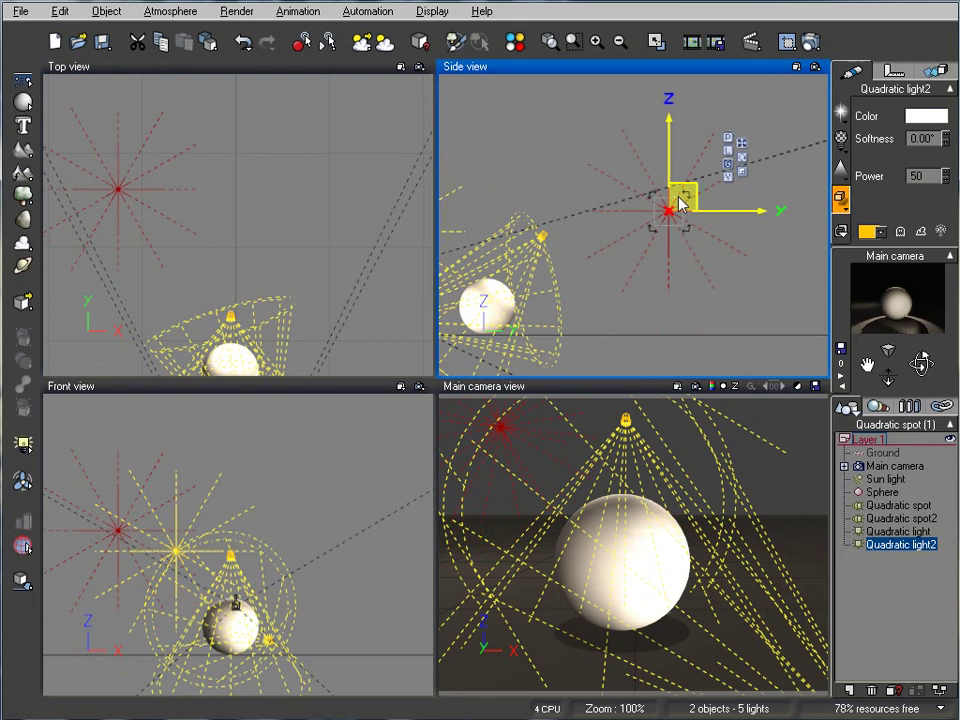
Step: Set the power of Quadratic light2 to 105 and shift it slightly in the top view
left_click_drag(941, 175, 941, 136)
right_click_drag(677, 184, 668, 208)
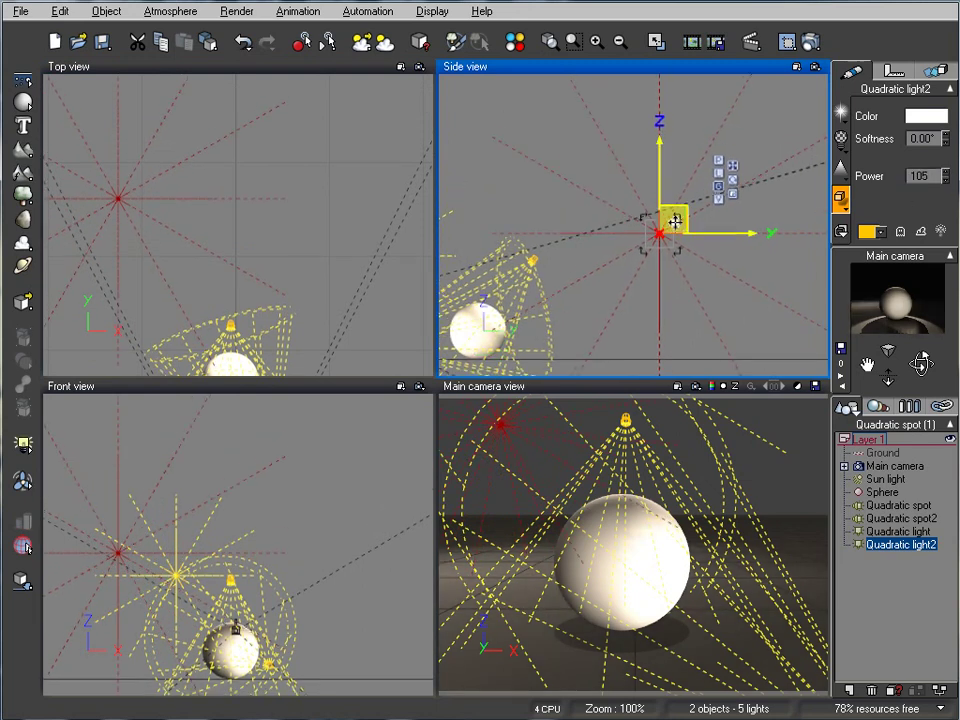
right_click_drag(274, 221, 296, 221)
left_click_drag(166, 182, 171, 160)
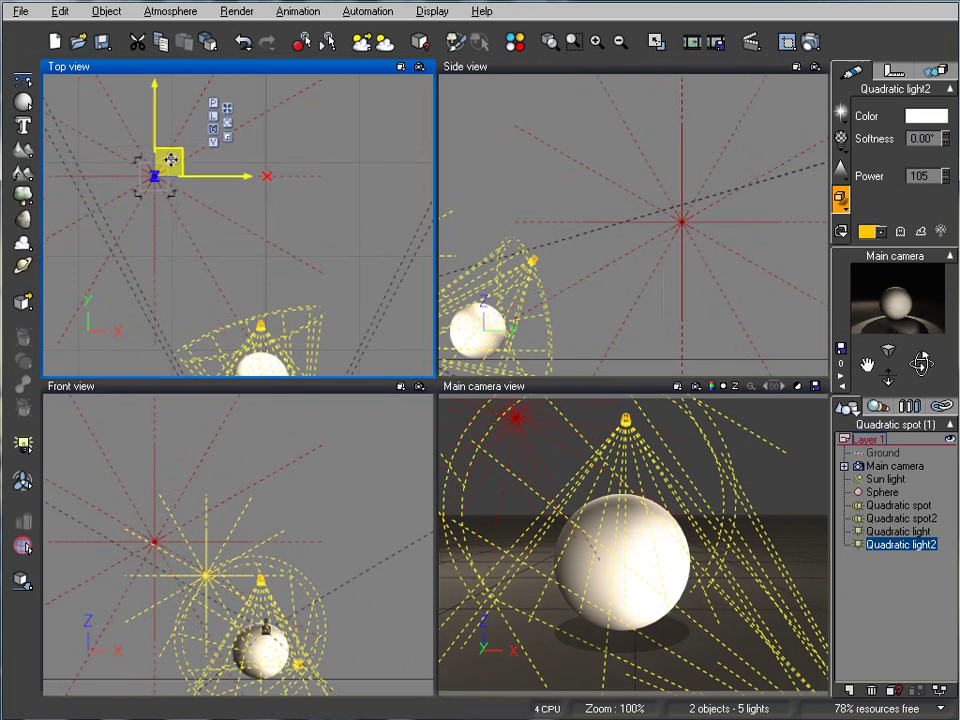
Step: Render the scene to screen at 640x480 with the Preview preset and close the result
left_click(811, 42)
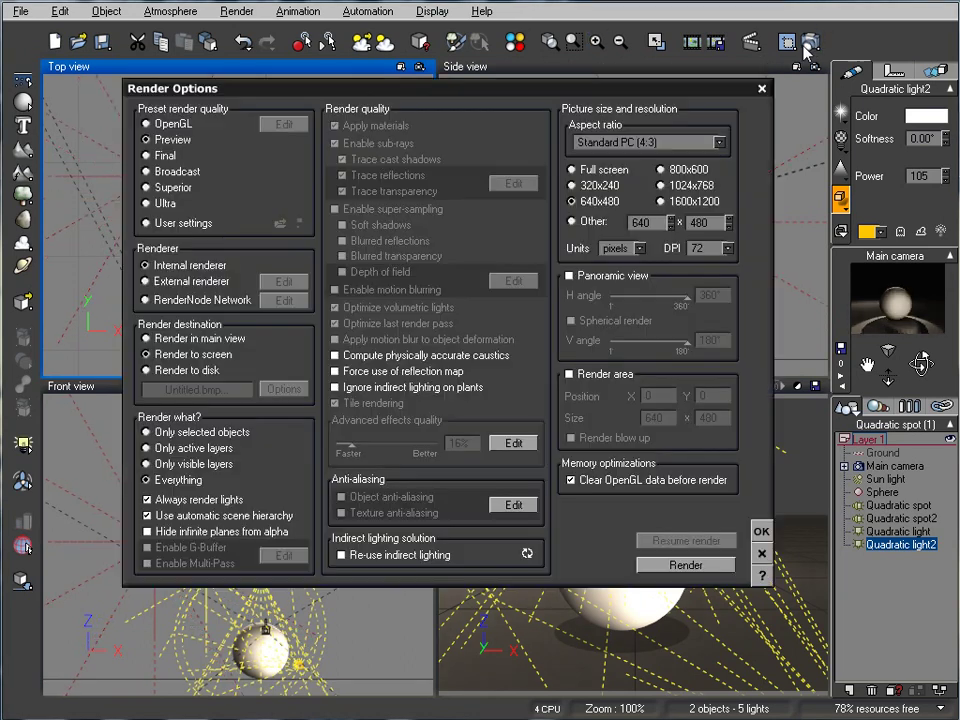
left_click(686, 565)
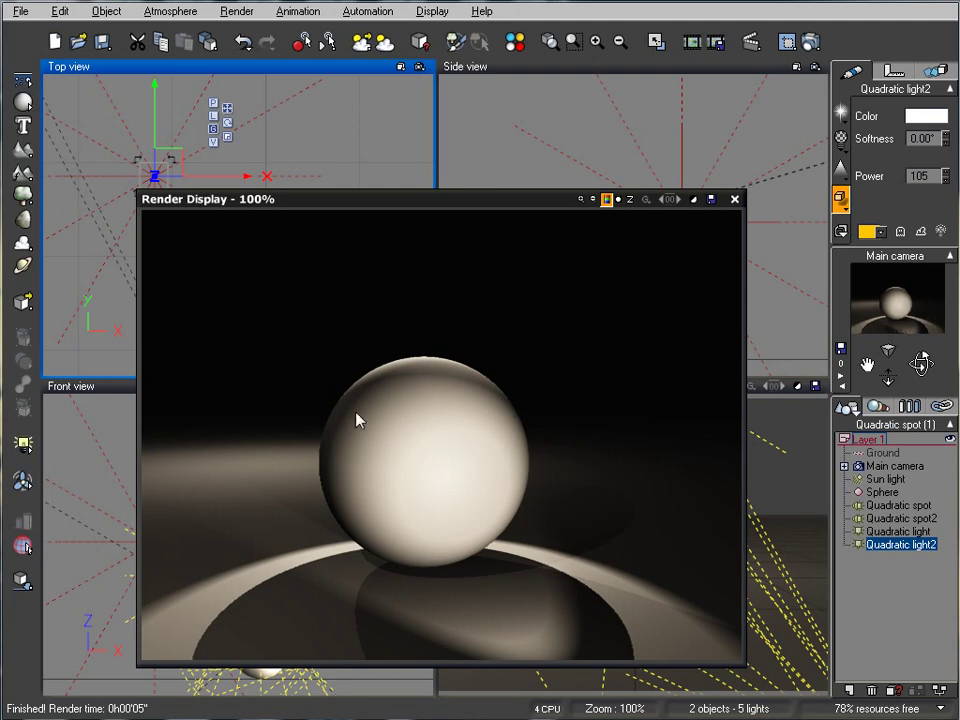
left_click(733, 200)
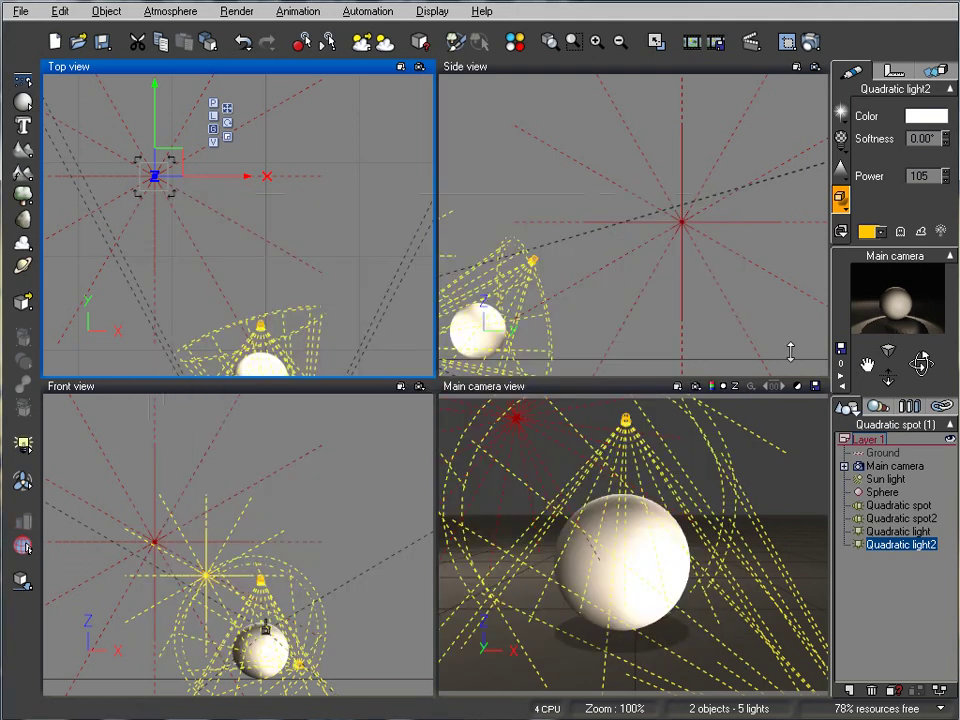
Step: Enable the shadow map for Quadratic spot in its shadow settings and accept the change
left_click(897, 507)
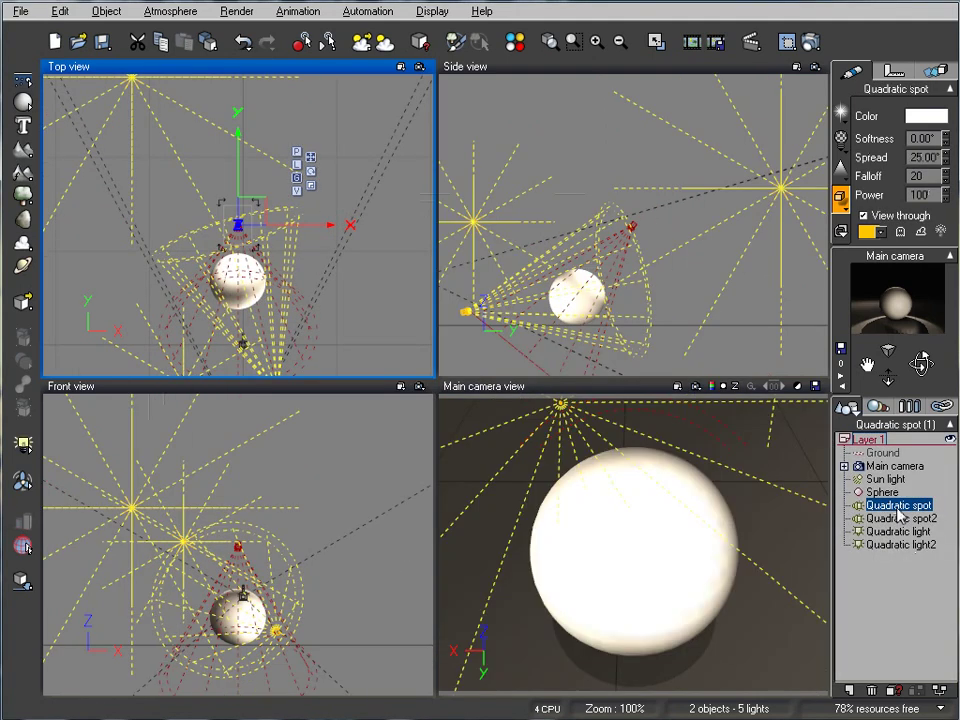
right_click(899, 510)
left_click(870, 438)
left_click_drag(377, 253, 395, 181)
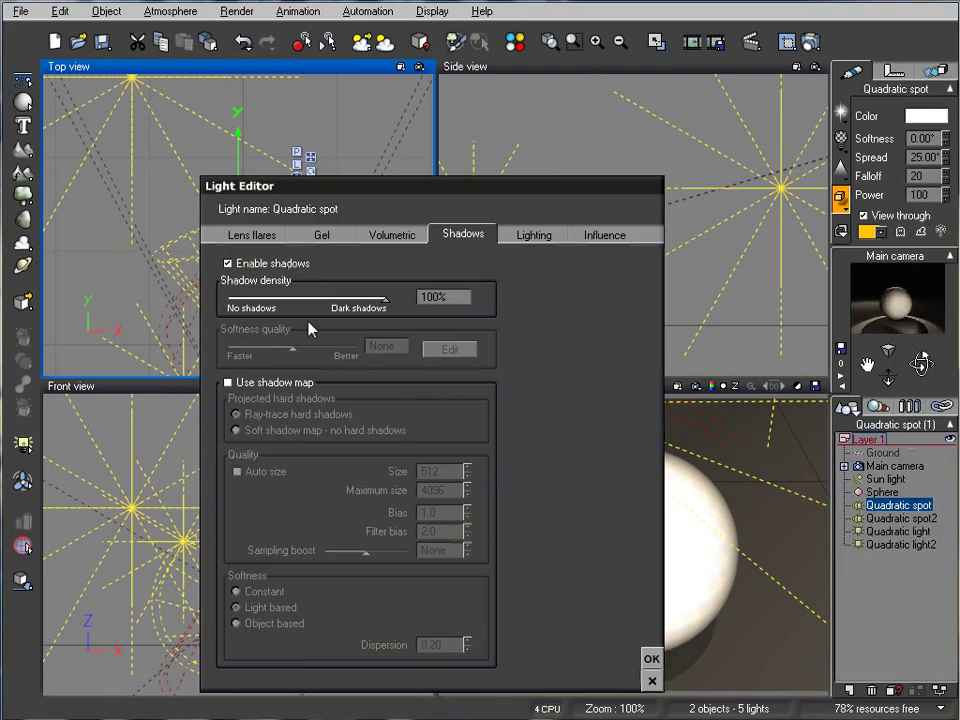
left_click(227, 382)
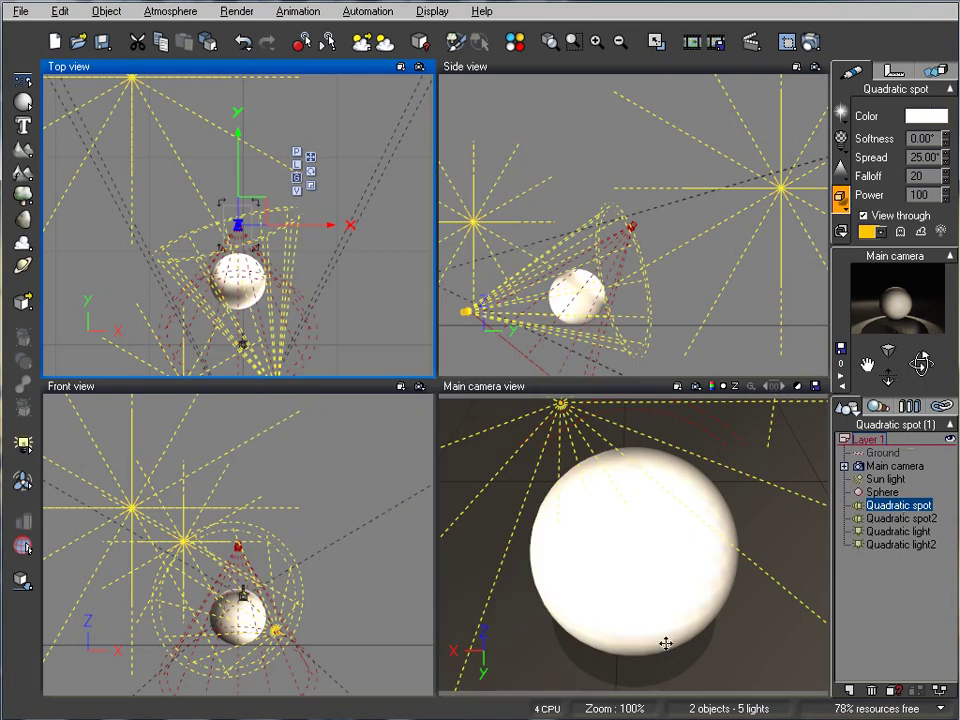
left_click(651, 658)
Step: Turn on the soft shadow map for Quadratic spot2 and accept the change
left_click(913, 517)
right_click(912, 517)
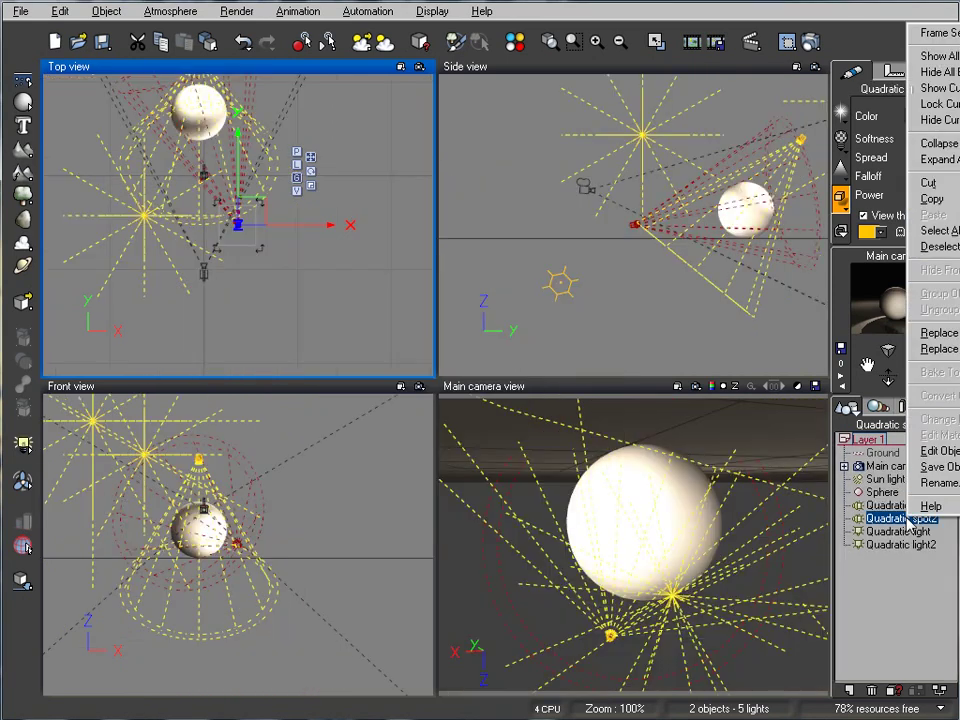
left_click(938, 451)
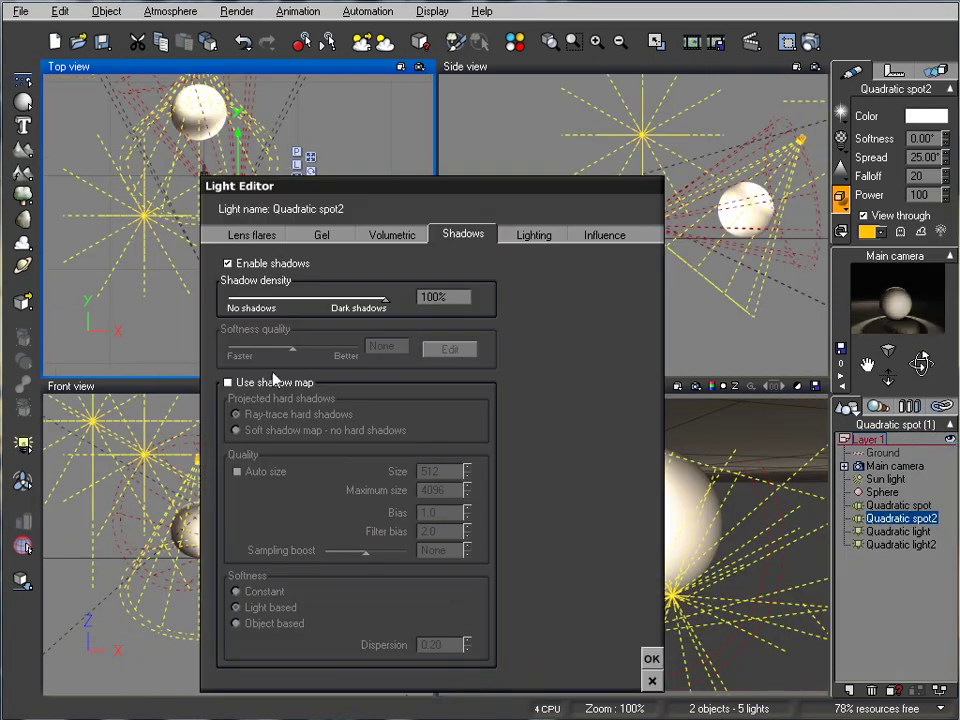
left_click(229, 382)
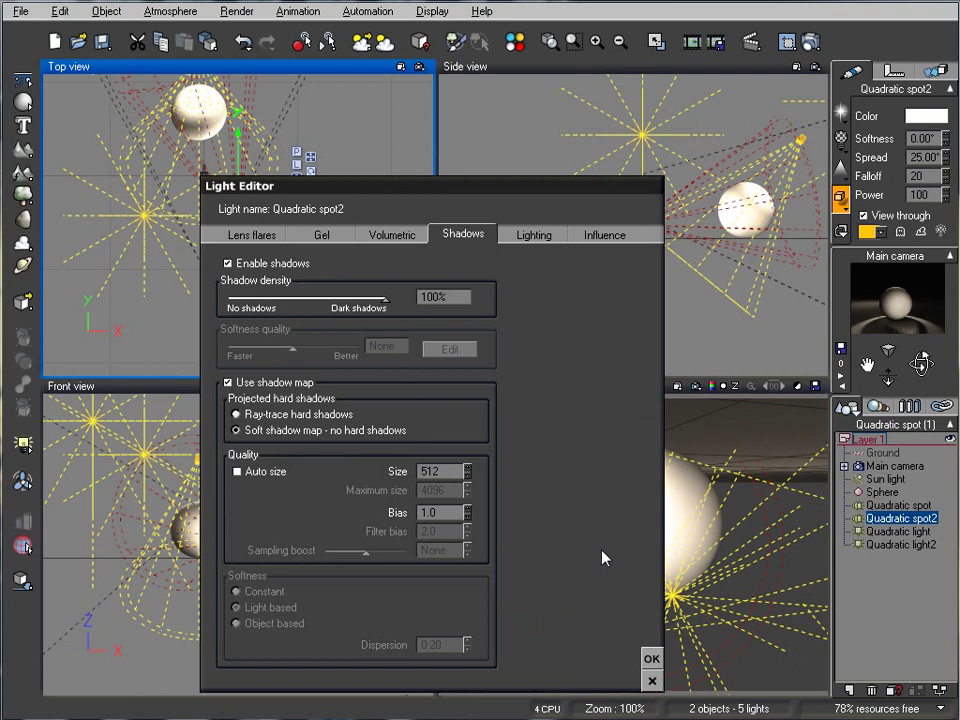
left_click(651, 658)
Step: Enable the shadow map for Quadratic light in its shadow settings and accept the change
left_click(905, 531)
right_click(910, 531)
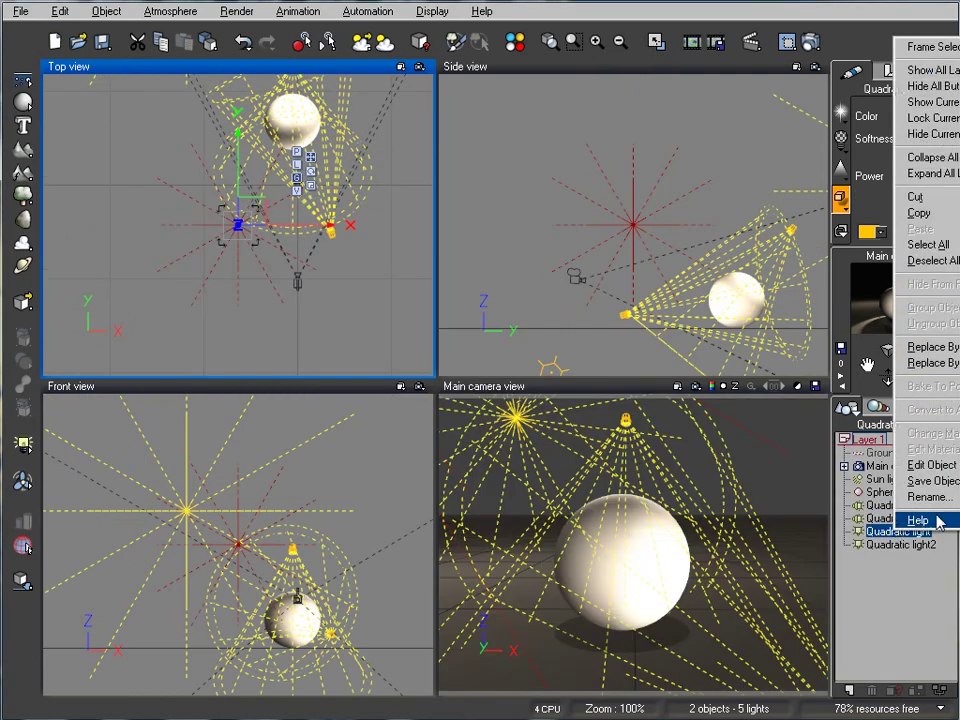
left_click(931, 465)
left_click(228, 382)
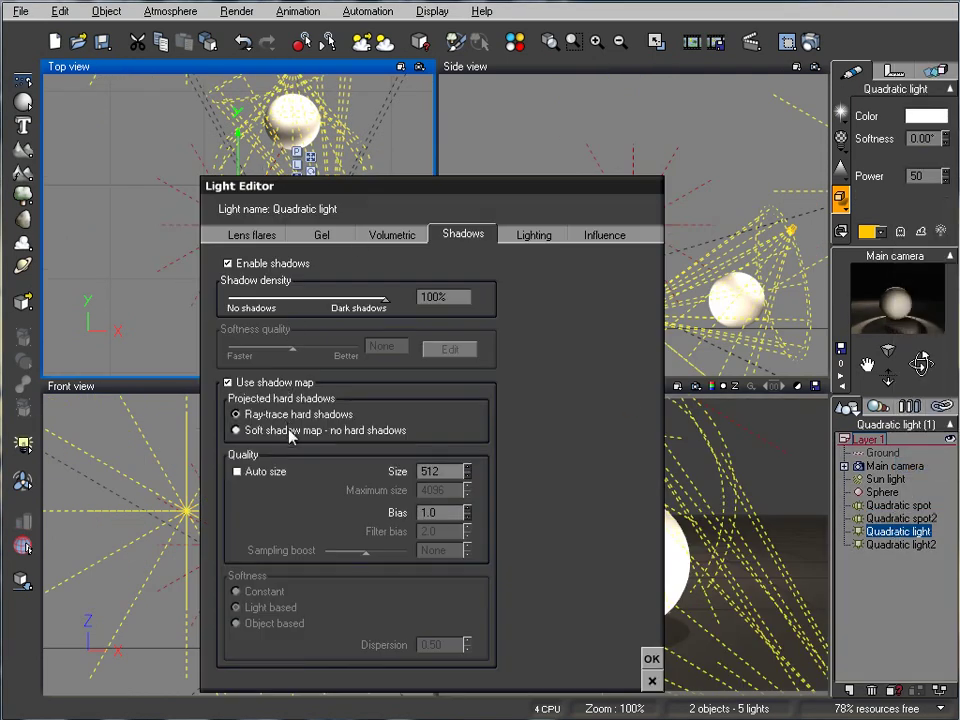
left_click(651, 658)
Step: Enable the shadow map for Quadratic light2 in its shadow settings and accept the change
left_click(895, 545)
right_click(888, 547)
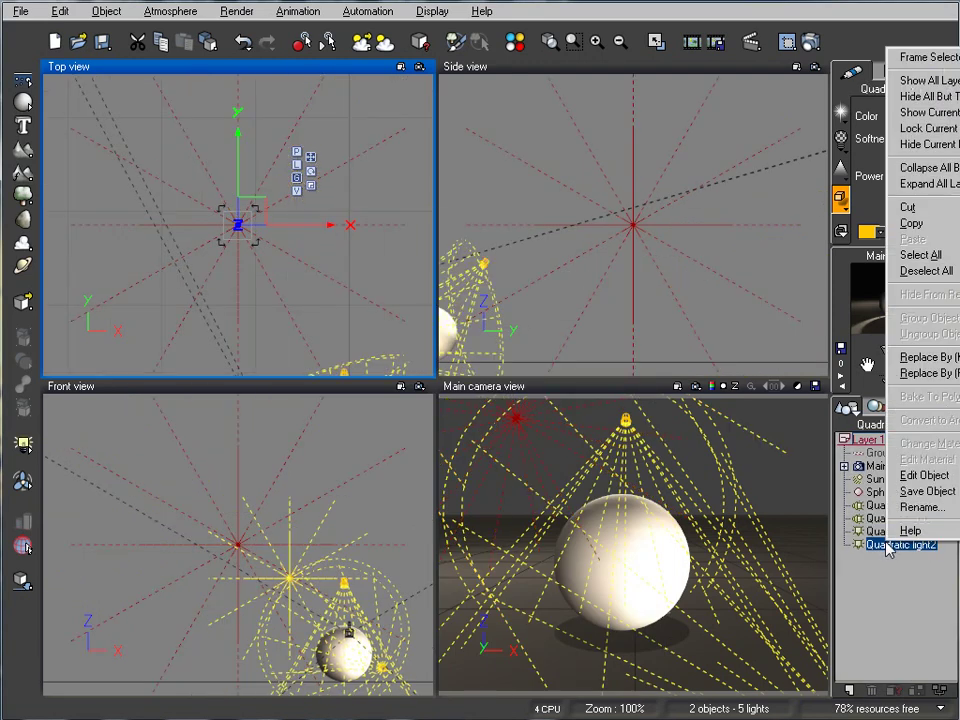
left_click(905, 475)
left_click(228, 382)
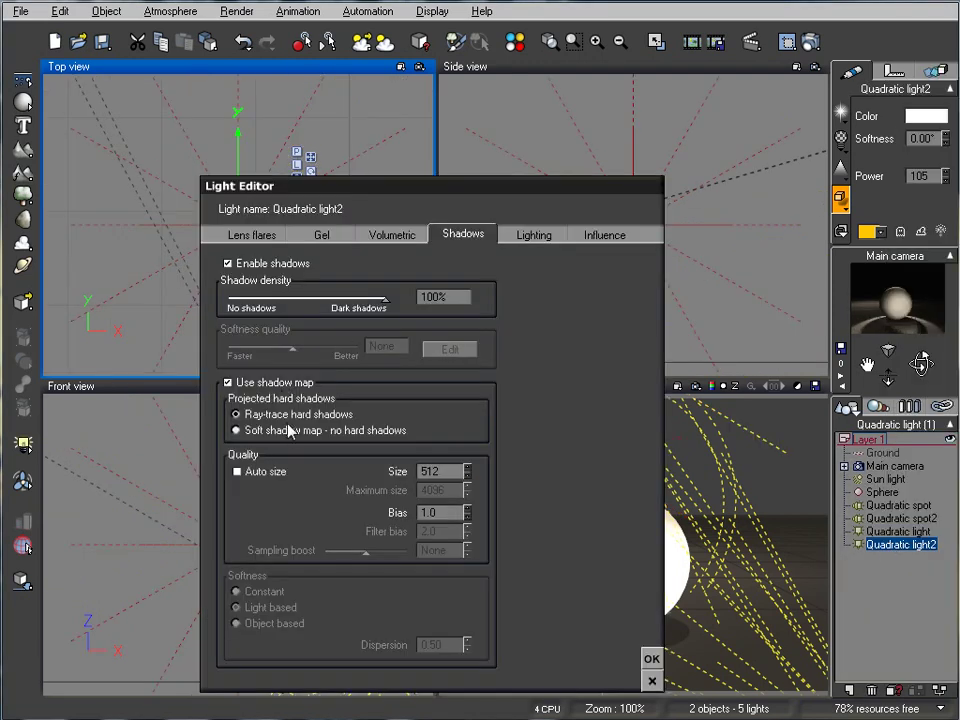
left_click(651, 658)
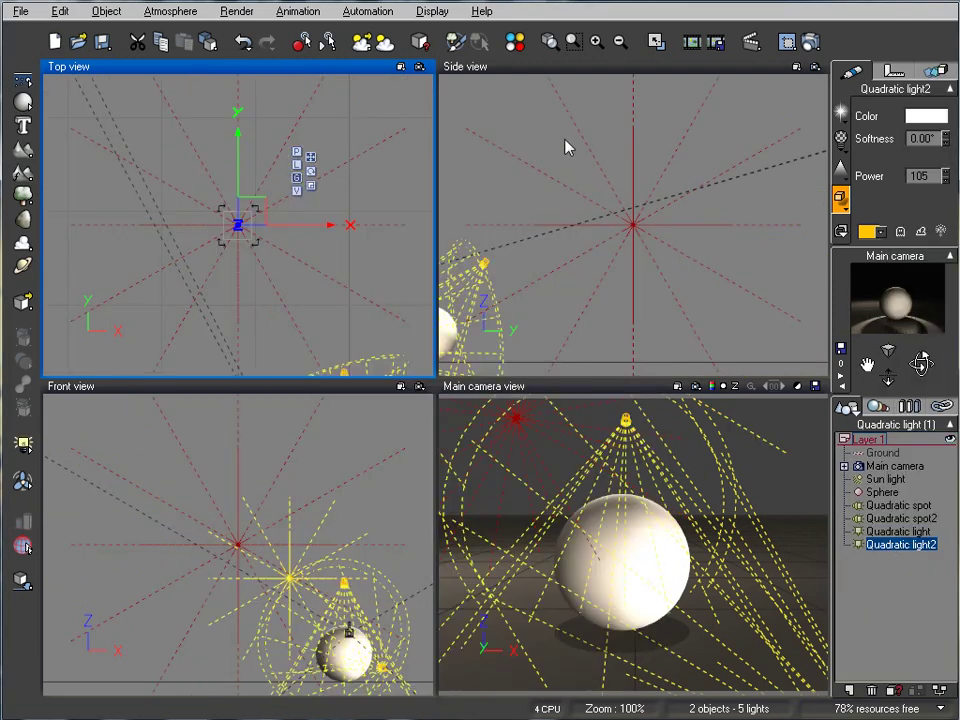
Step: Add a 3D text object reading "Vue 7" in thin Arial with a character size of 10 m
right_click_drag(320, 246, 319, 170)
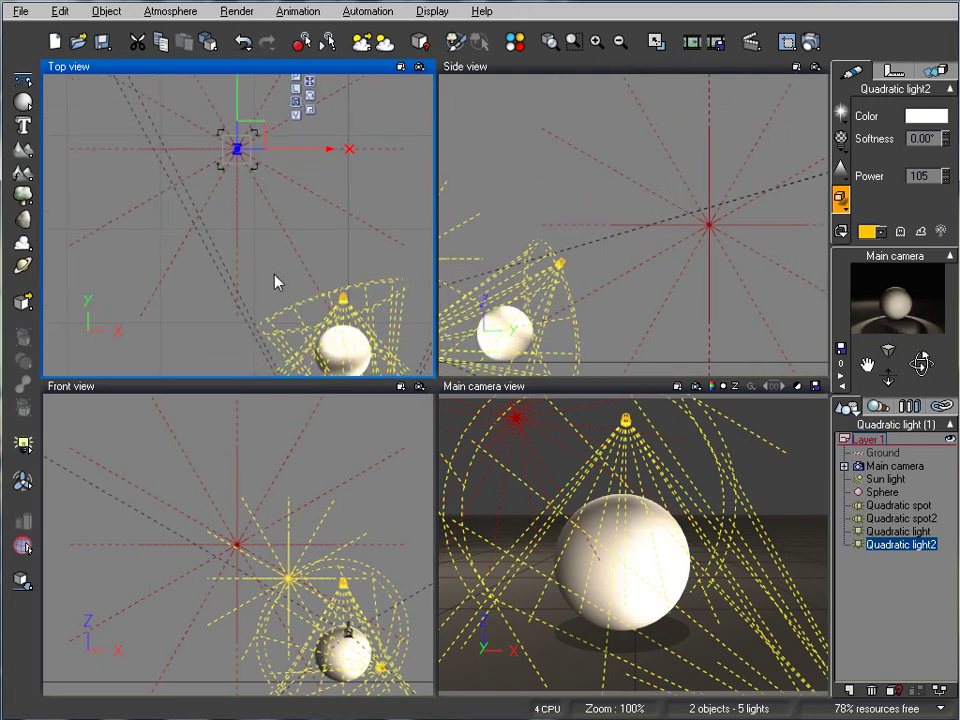
scroll(280, 280, "up", 3)
right_click_drag(335, 350, 172, 150)
right_click_drag(302, 325, 291, 238)
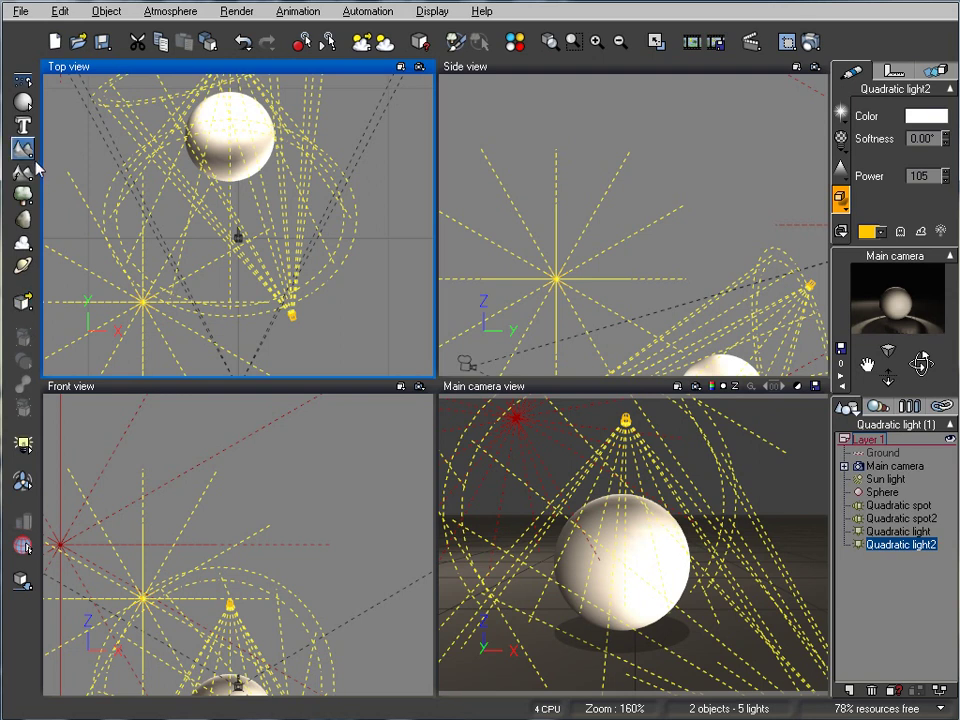
left_click(22, 125)
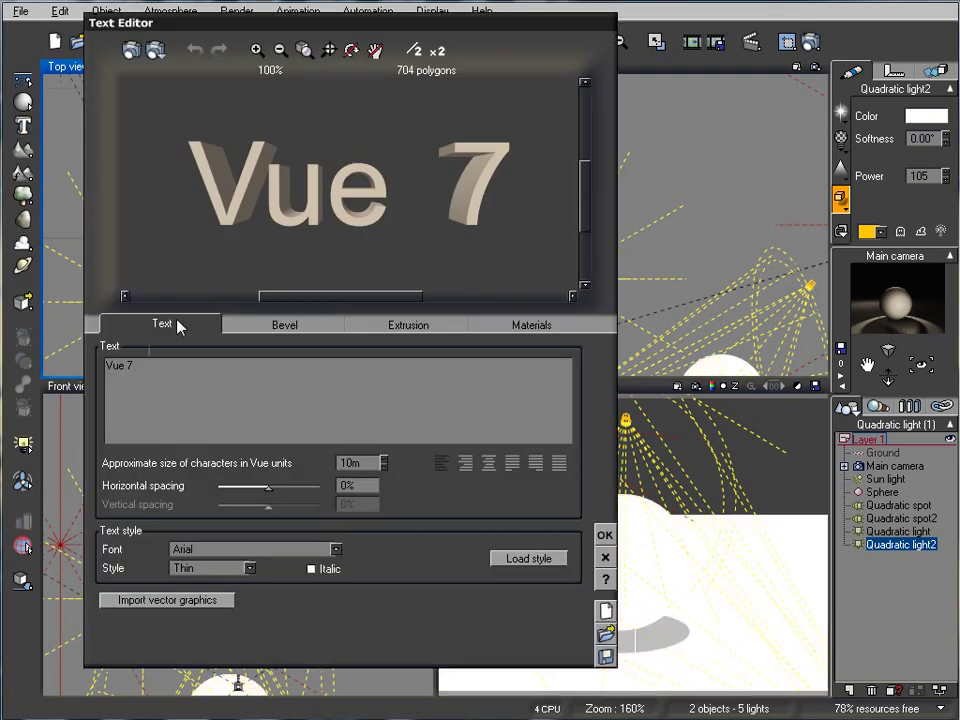
left_click(152, 367)
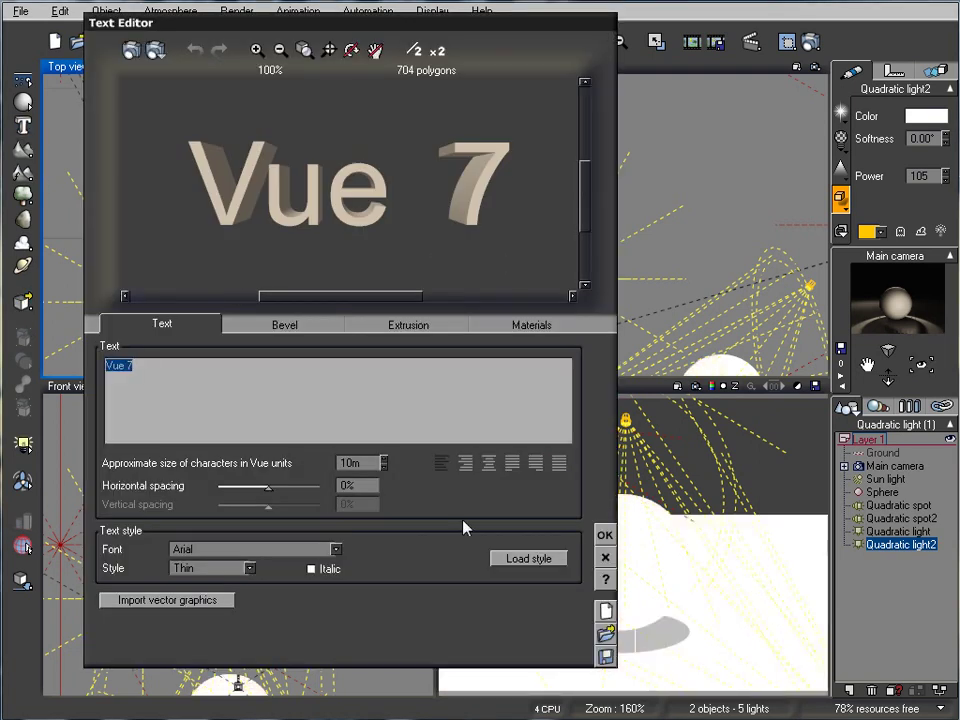
left_click(605, 537)
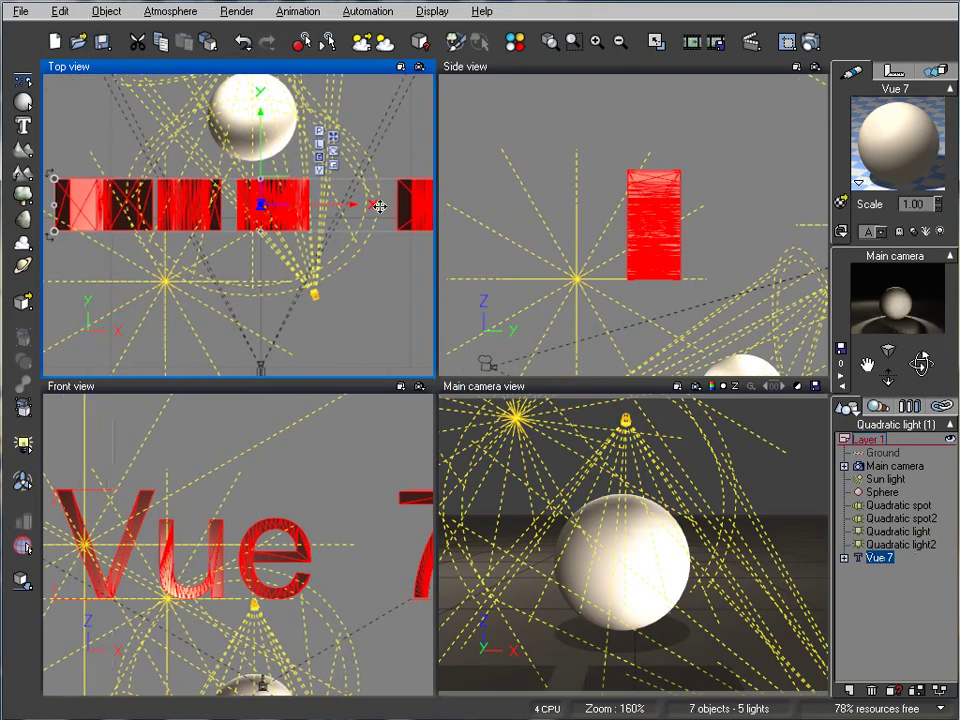
Step: Scale the Vue 7 text down to roughly a quarter of its size and drop it onto the ground
left_click_drag(385, 197, 269, 207)
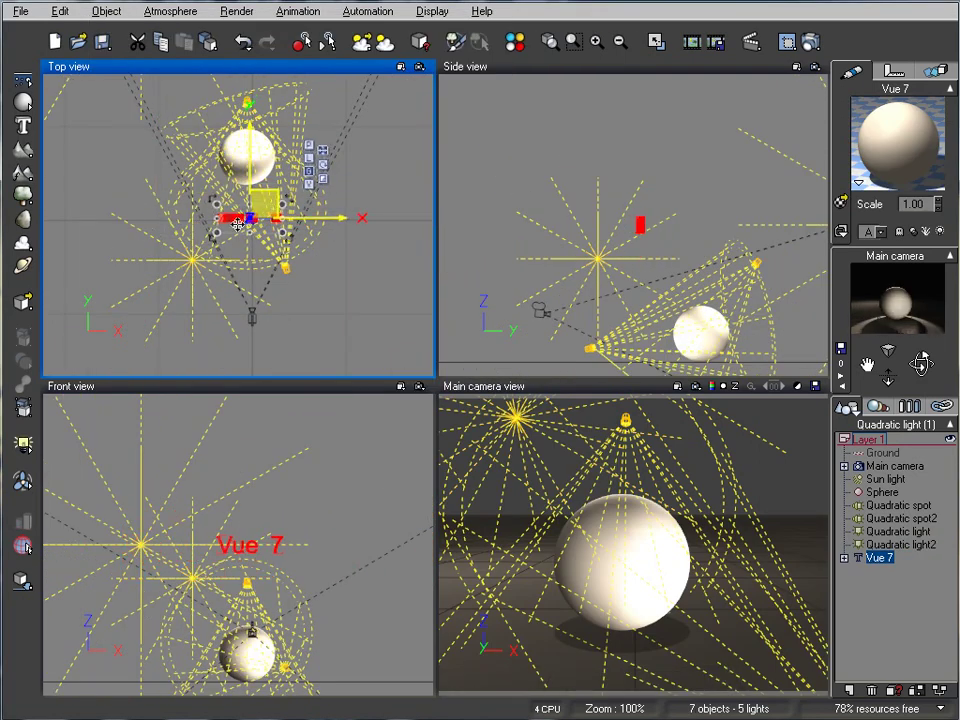
left_click(23, 581)
Step: Position the Vue 7 text in front of the sphere, between it and the camera, using the side and top views
right_click_drag(608, 266, 556, 257)
scroll(608, 266, "up", 2)
right_click_drag(614, 322, 637, 72)
left_click_drag(603, 283, 575, 257)
right_click_drag(206, 289, 200, 187)
left_click_drag(321, 201, 288, 196)
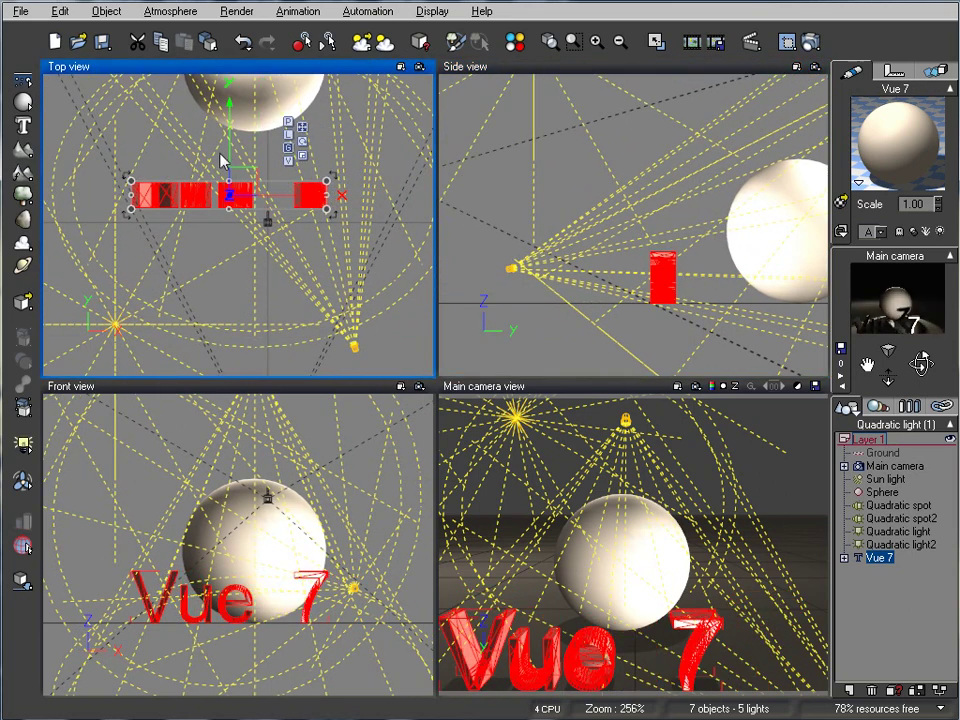
left_click_drag(226, 156, 228, 131)
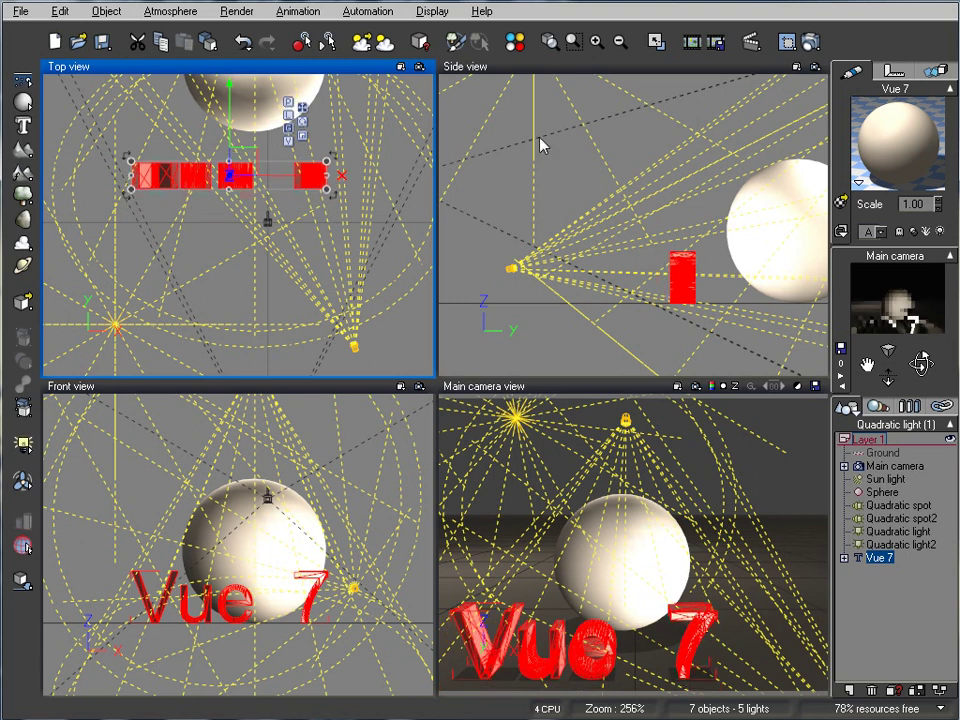
Step: Render the scene with the Vue 7 text in front of the sphere and close the result
left_click(810, 42)
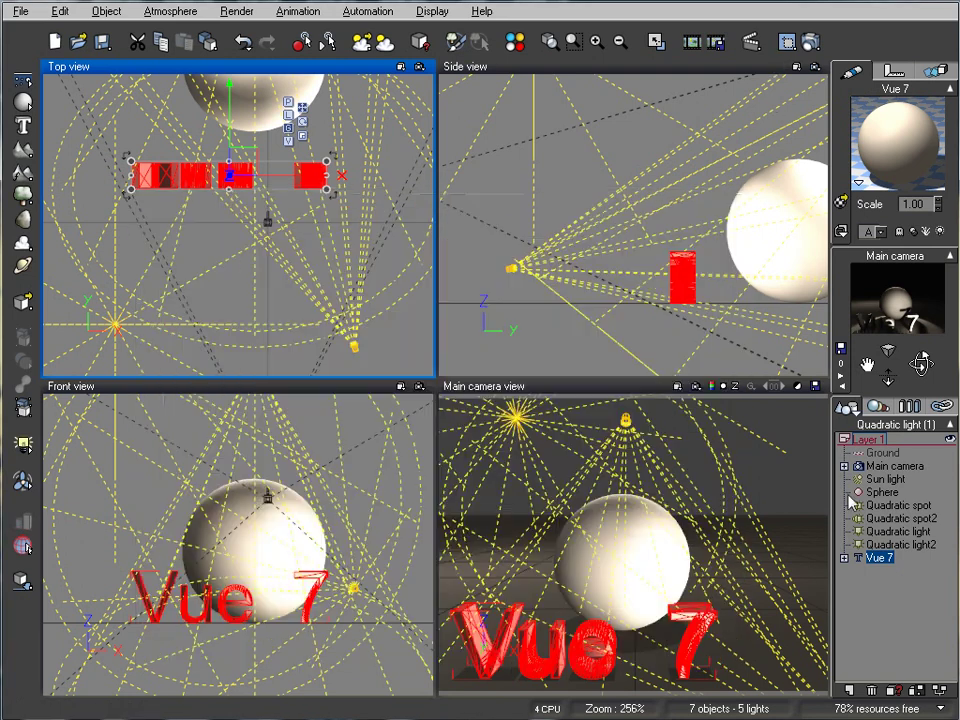
left_click(734, 199)
Step: Set the luminous lighting value of the Vue 7 text's material to 6% and accept the change
right_click(918, 152)
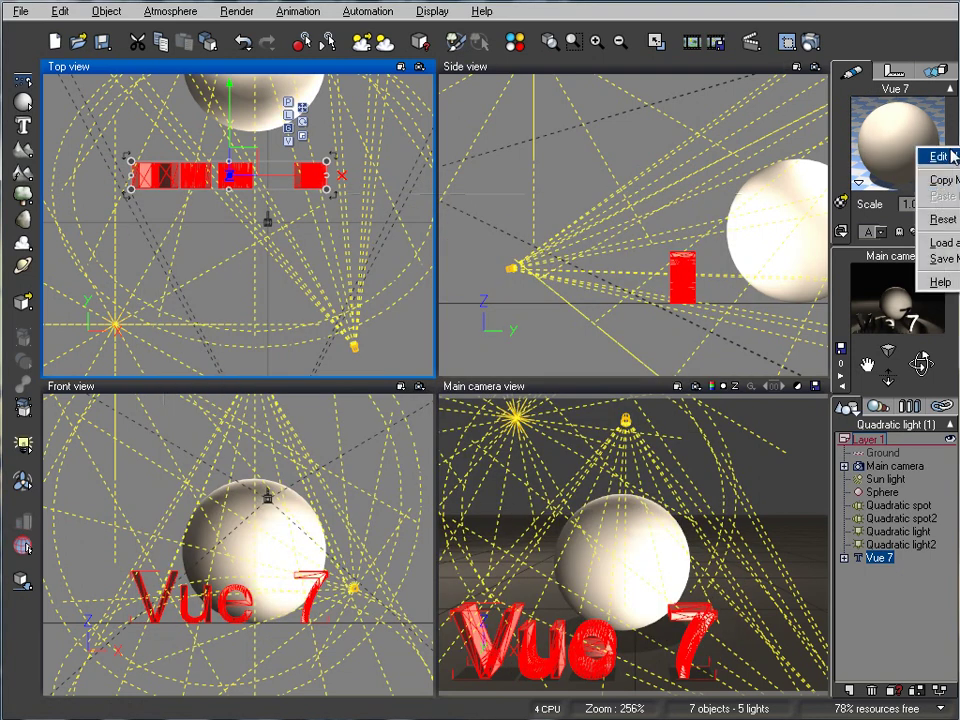
left_click(938, 157)
left_click_drag(514, 177, 518, 143)
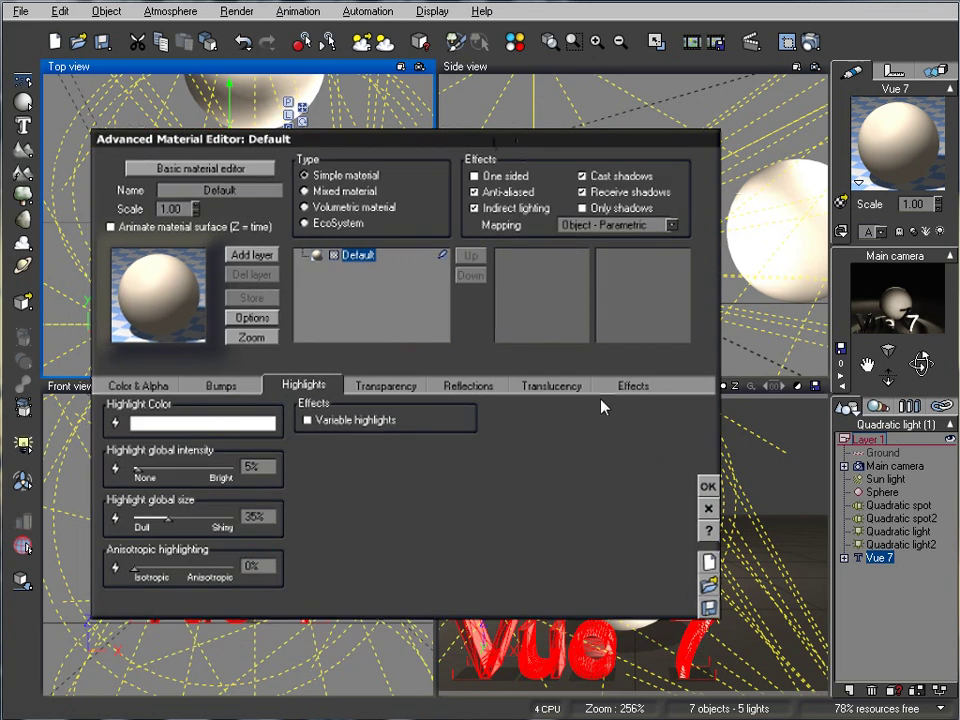
left_click(633, 384)
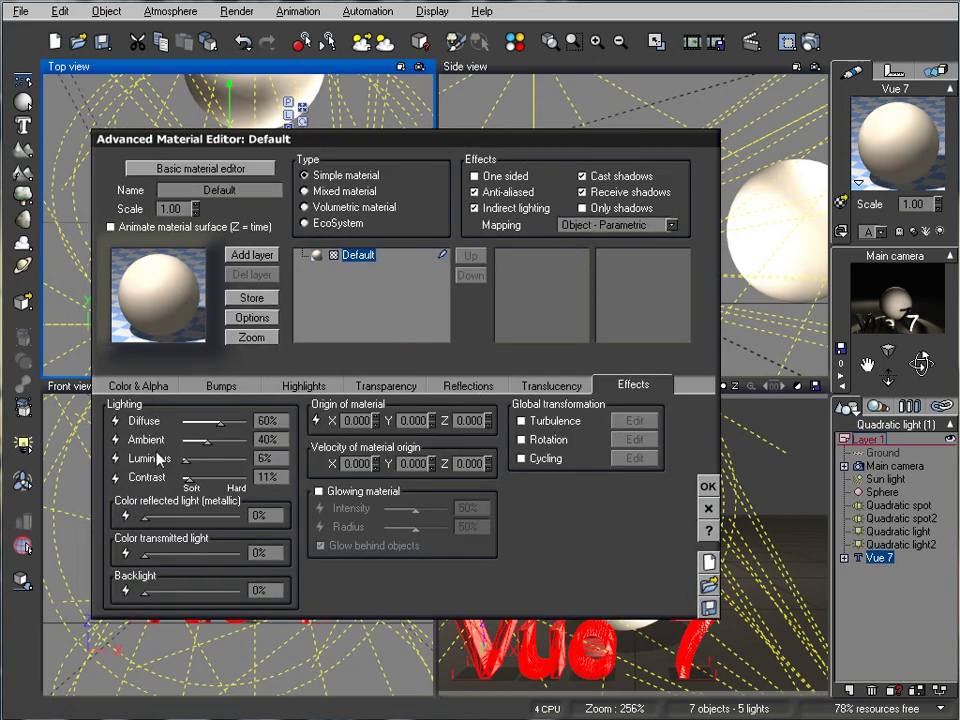
left_click(705, 486)
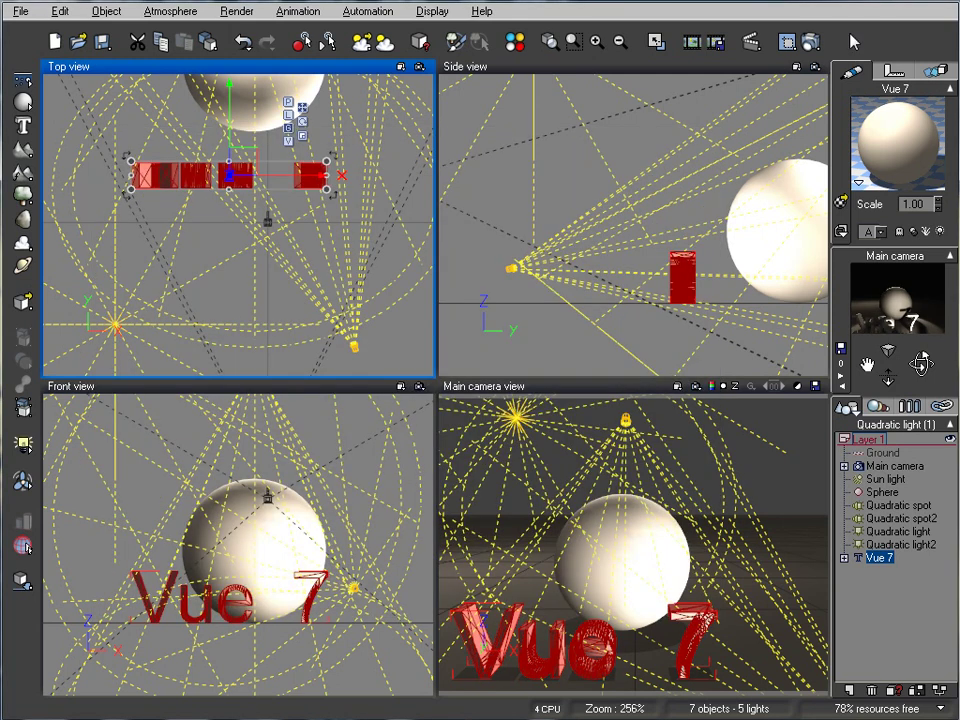
Step: Render the scene again with the edited text material and move the render display higher for inspection
left_click(812, 42)
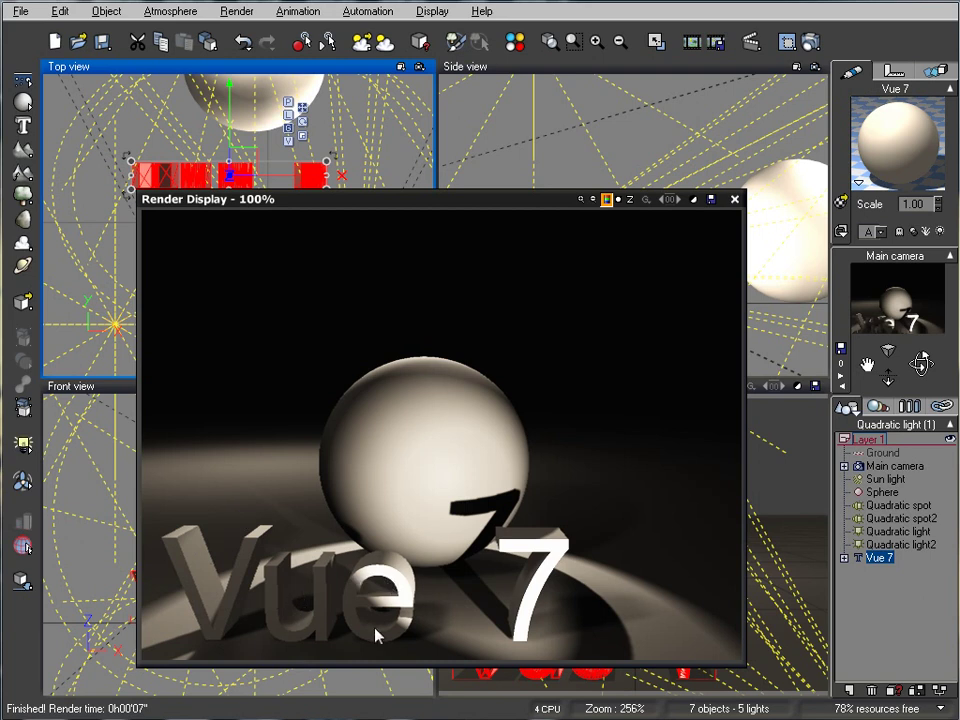
left_click_drag(558, 205, 580, 162)
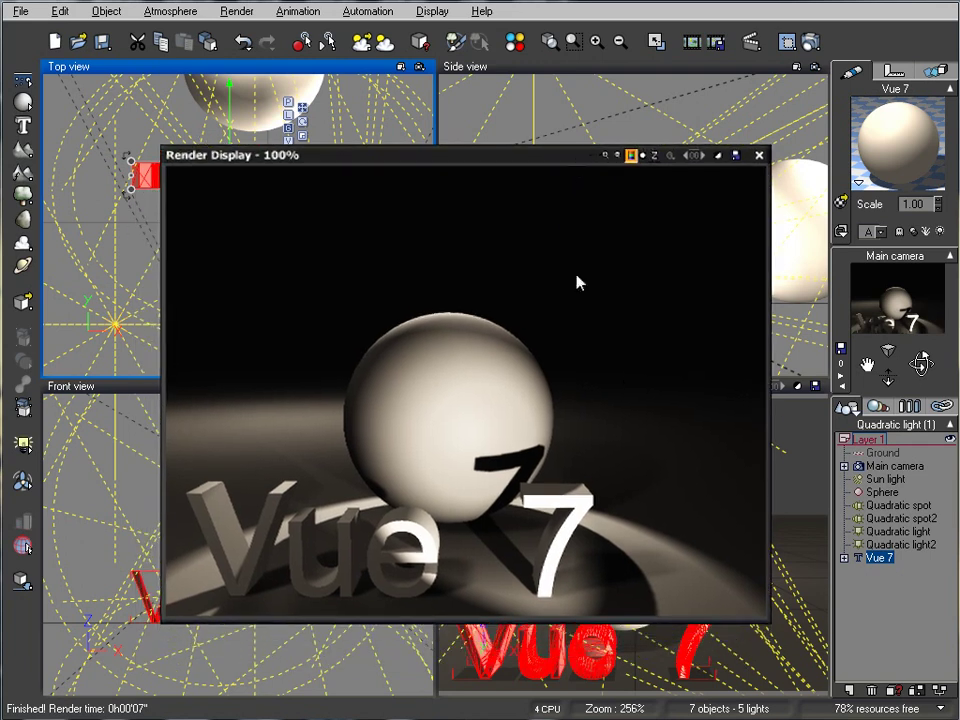